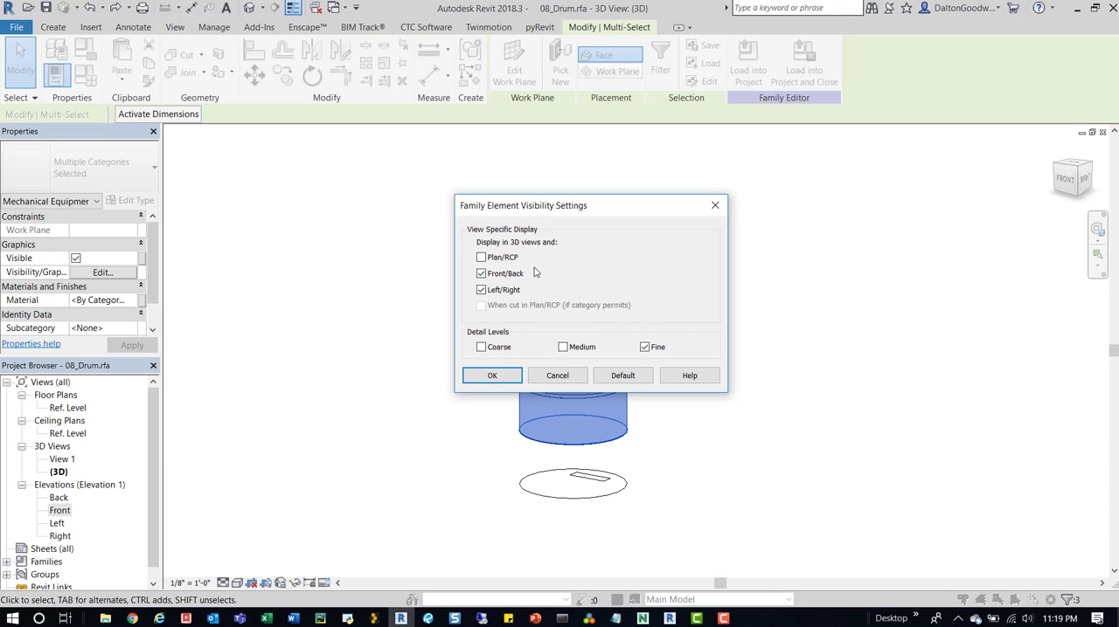
# - Apply the selected drum solids' visibility settings with Plan/RCP off, Front/Back and Left/Right on, and only Fine detail enabled
pyautogui.click(500, 260)
pyautogui.click(481, 259)
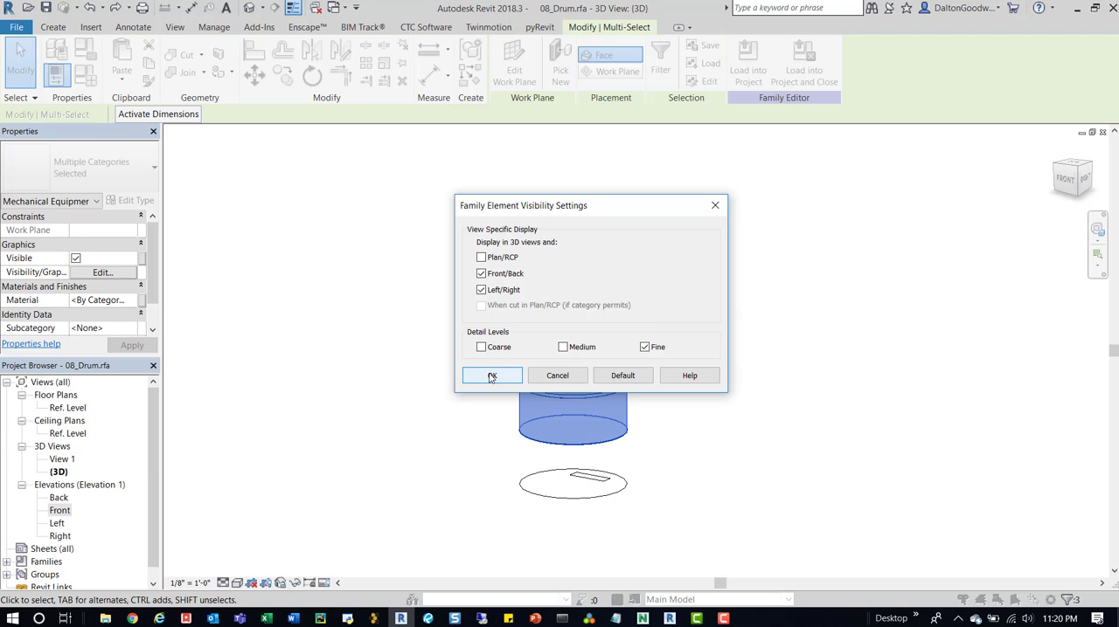
pyautogui.click(491, 377)
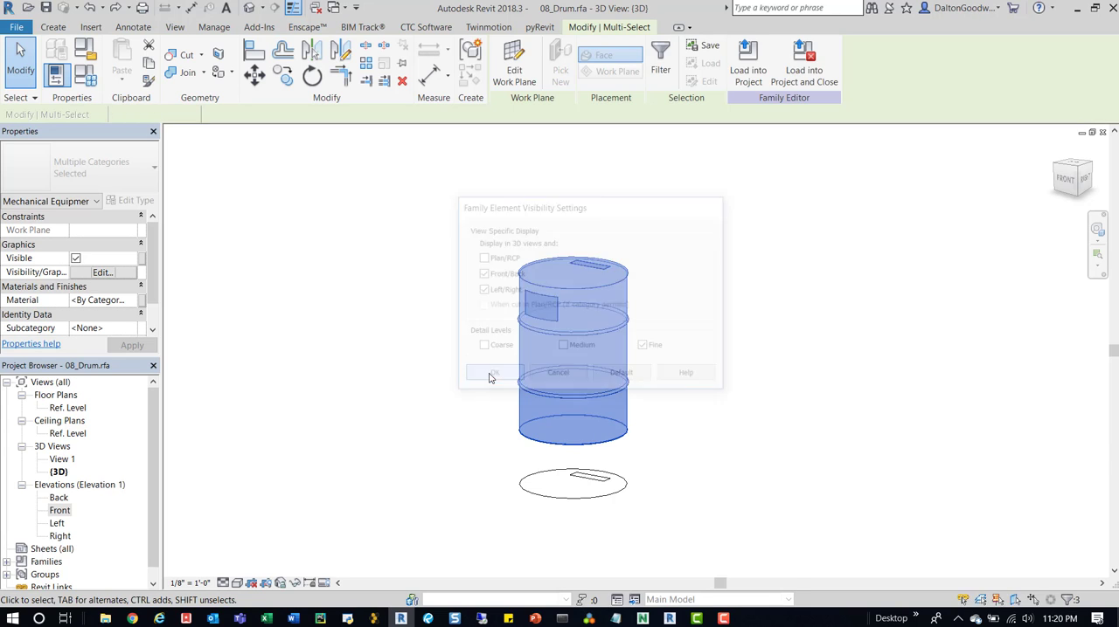
pyautogui.click(739, 330)
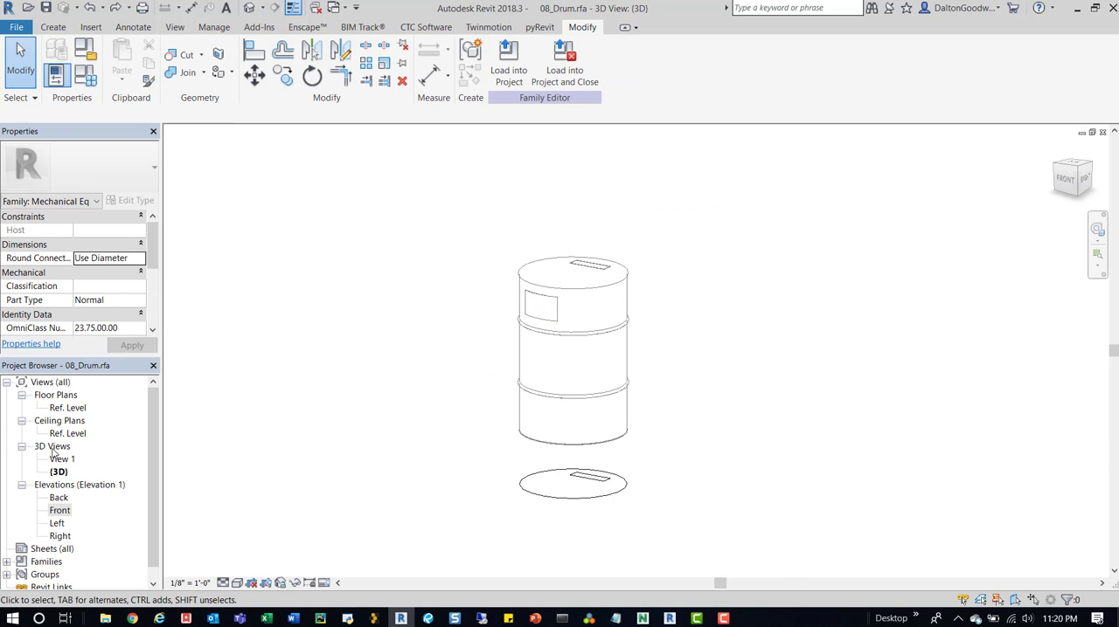
# - Open the Ref. Level floor plan and frame the drum's outline
pyautogui.doubleClick(66, 409)
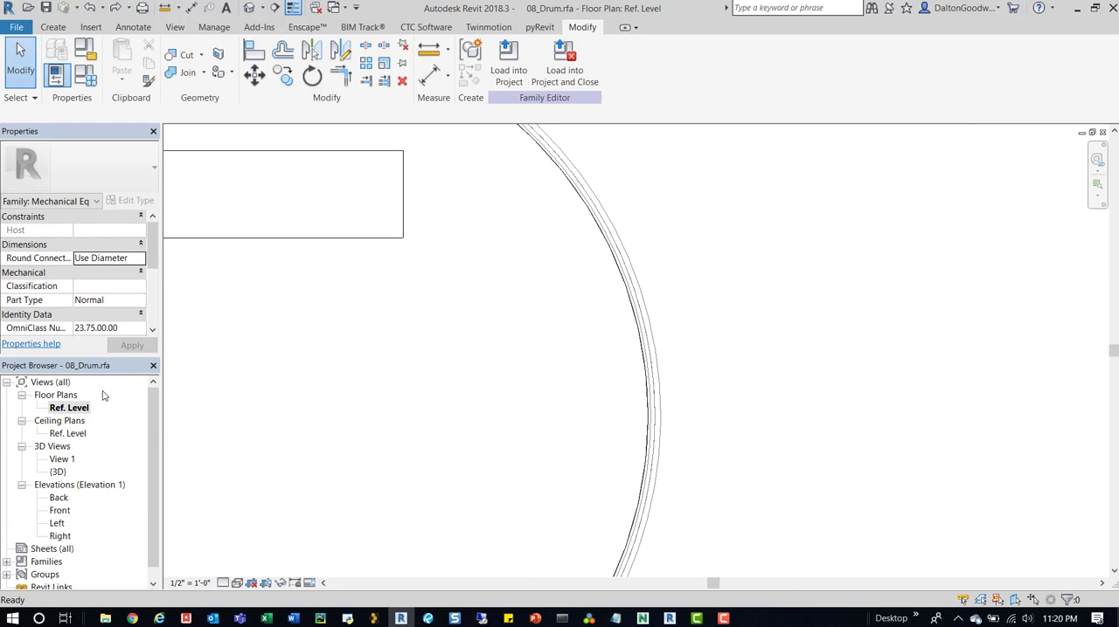
pyautogui.scroll(-3, 569, 318)
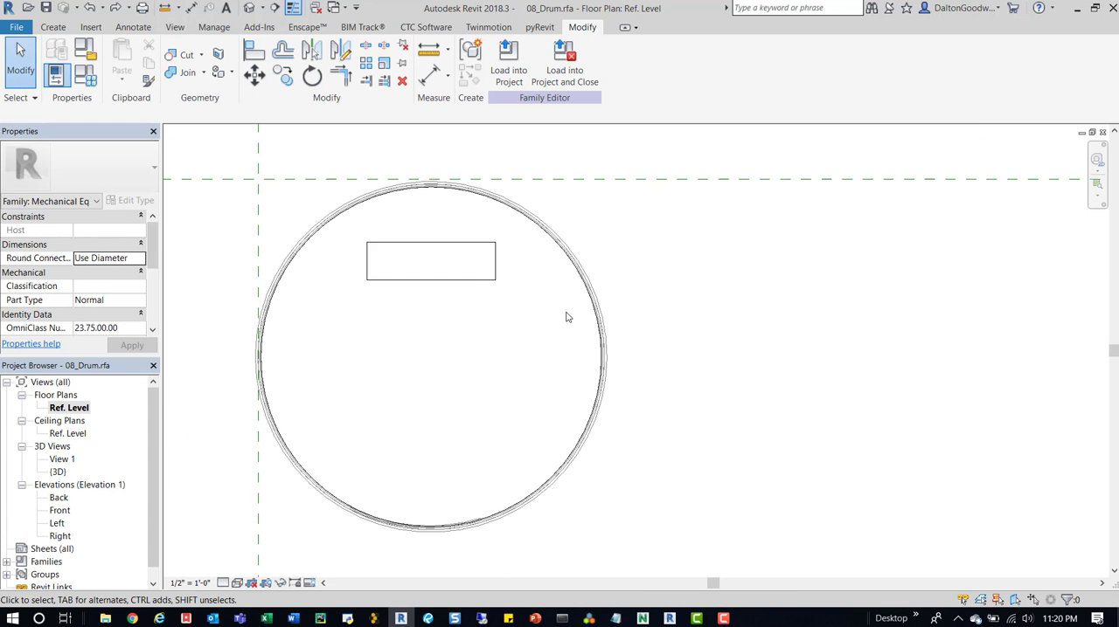
pyautogui.scroll(2, 450, 203)
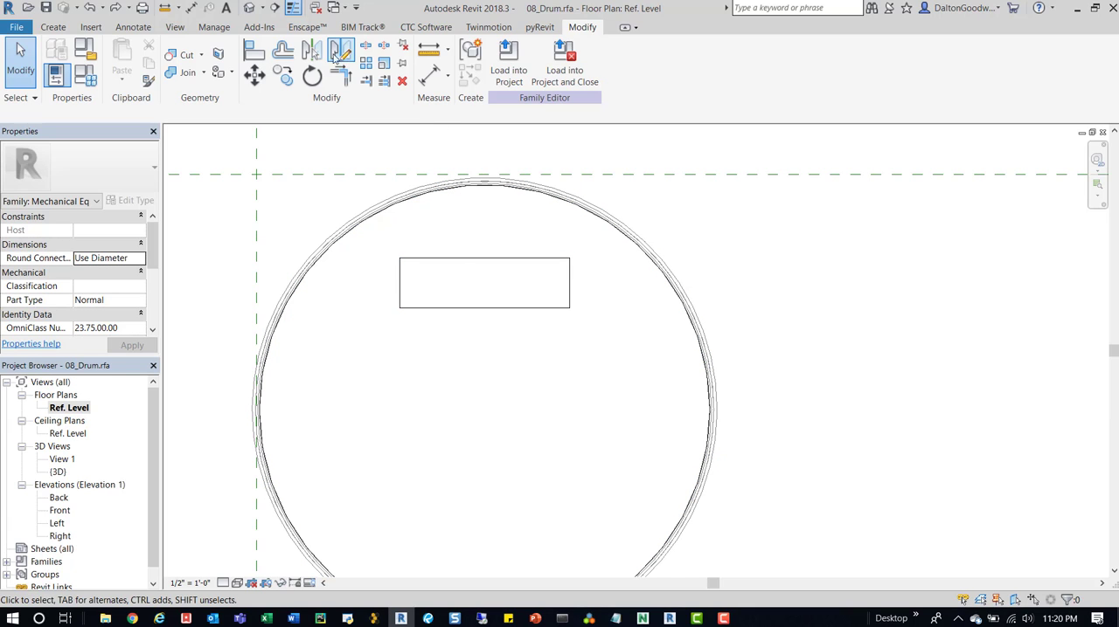
pyautogui.click(52, 27)
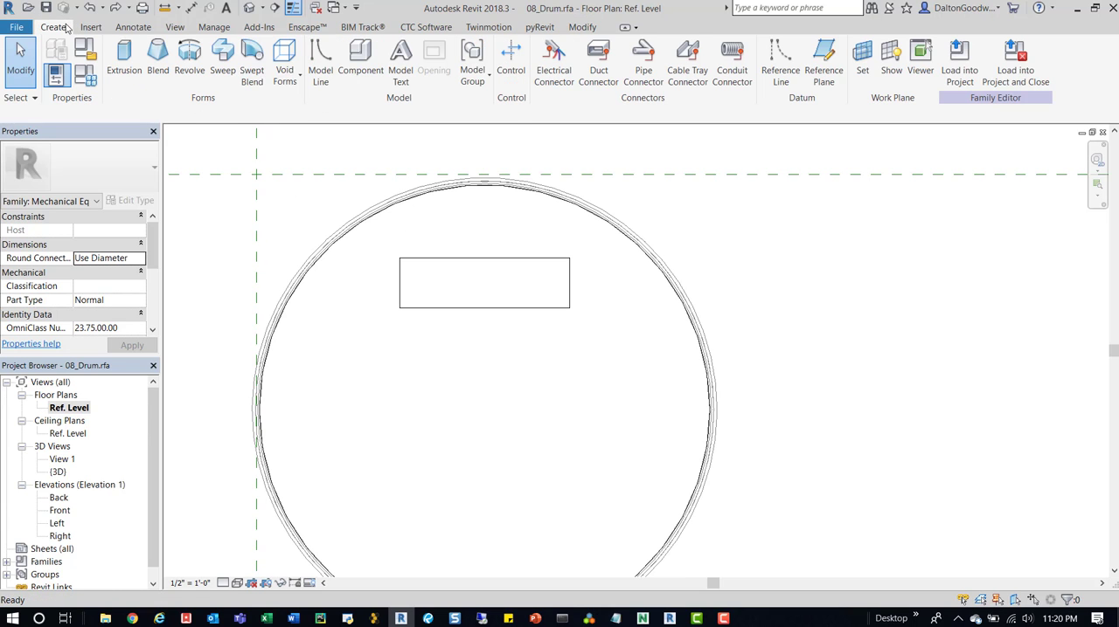
pyautogui.click(332, 61)
pyautogui.press('Escape')
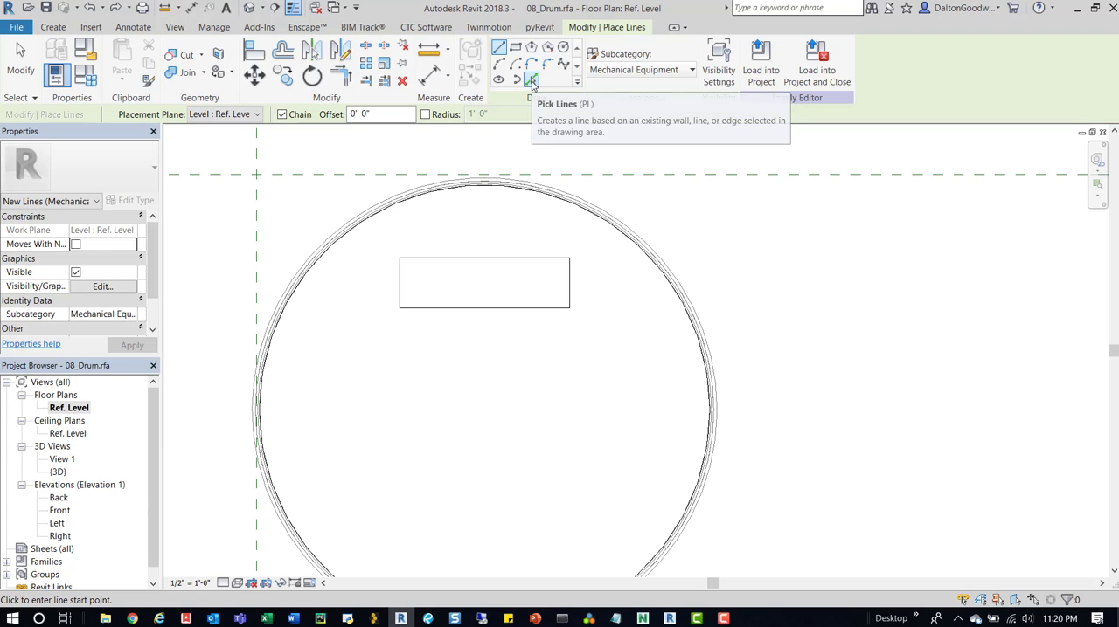
pyautogui.click(531, 80)
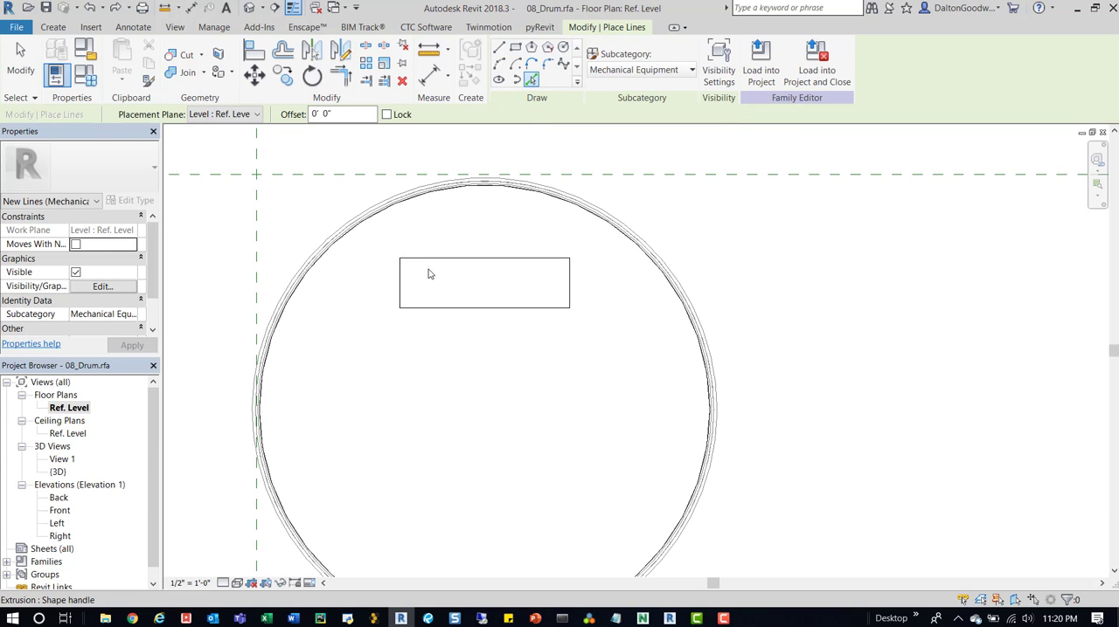
pyautogui.press('Escape')
pyautogui.press('Escape')
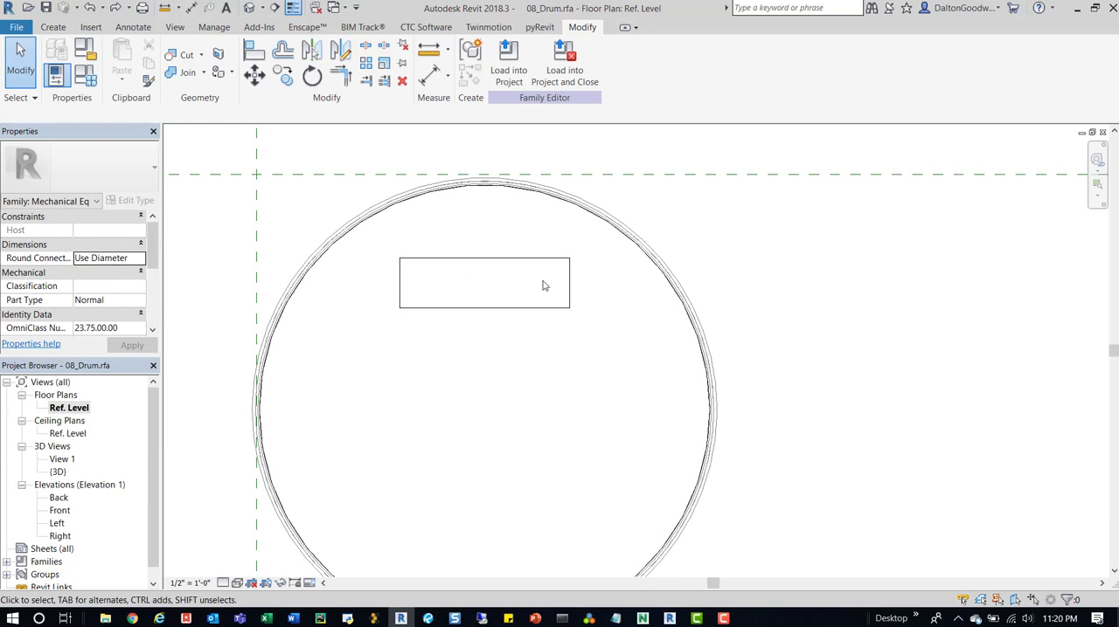
# - Select all the drum geometry in plan and filter the selection to only Lines (Mechanical Equipment)
pyautogui.scroll(-2, 516, 321)
pyautogui.moveTo(350, 507); pyautogui.dragTo(739, 179)
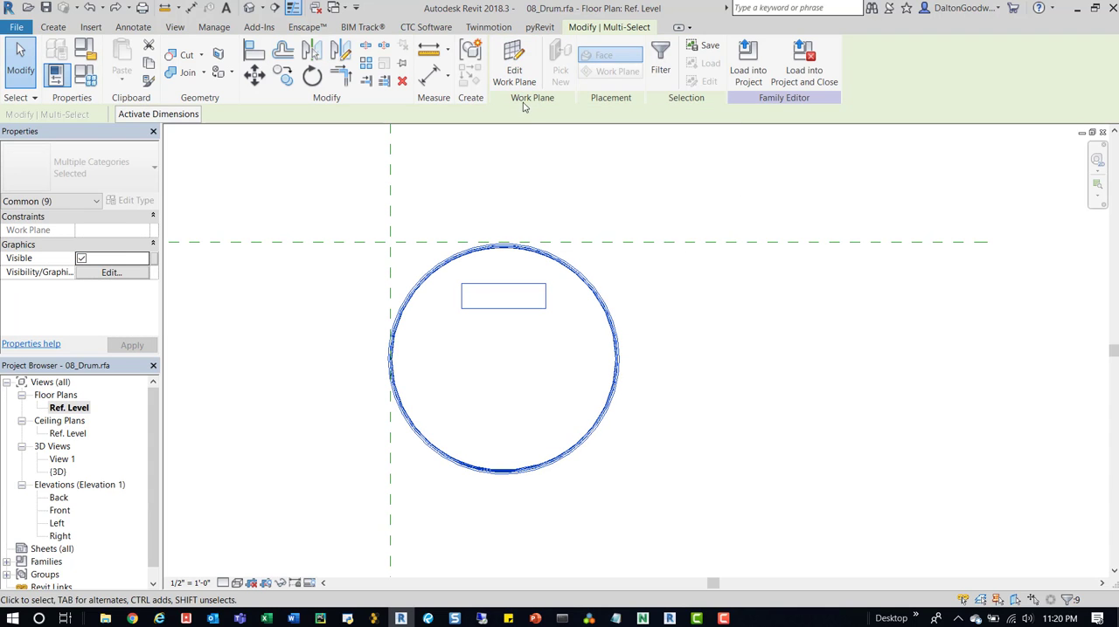
pyautogui.click(661, 63)
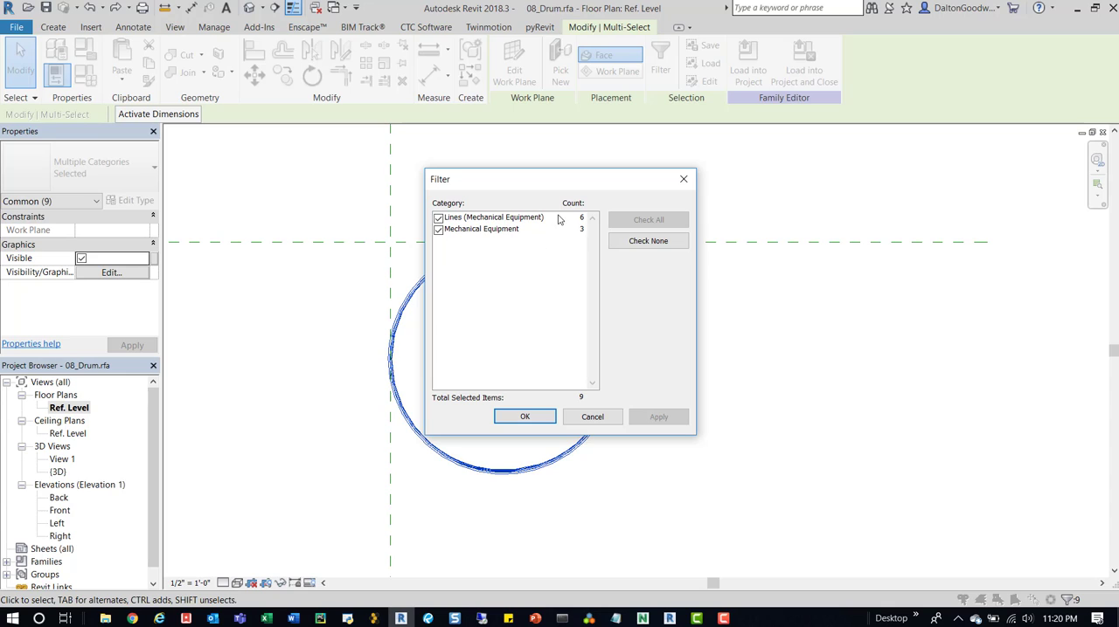
pyautogui.click(648, 242)
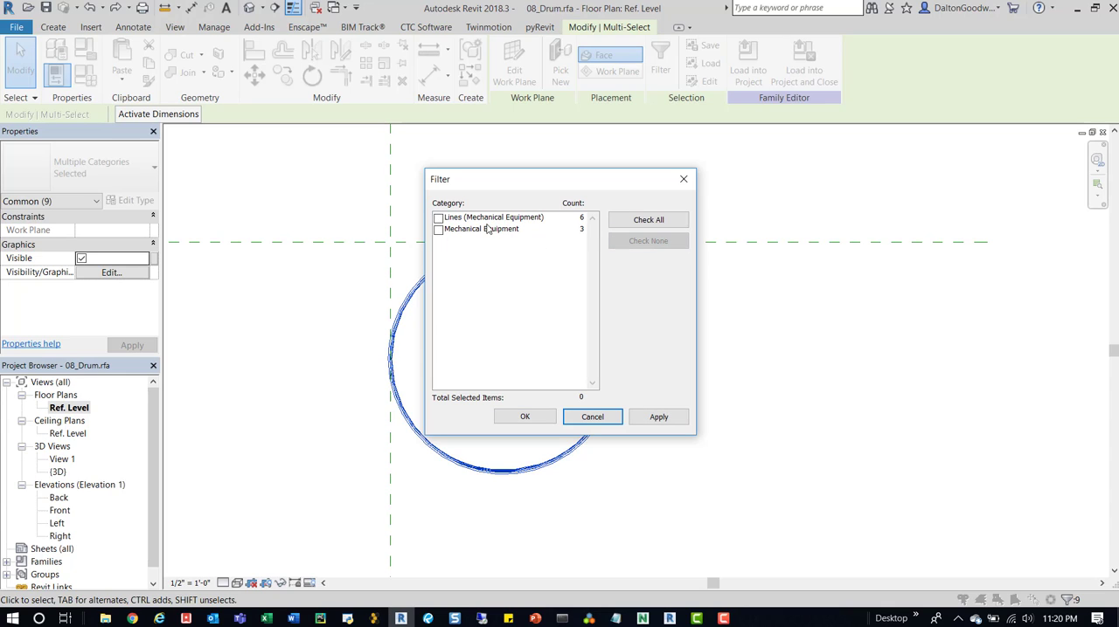
pyautogui.click(438, 218)
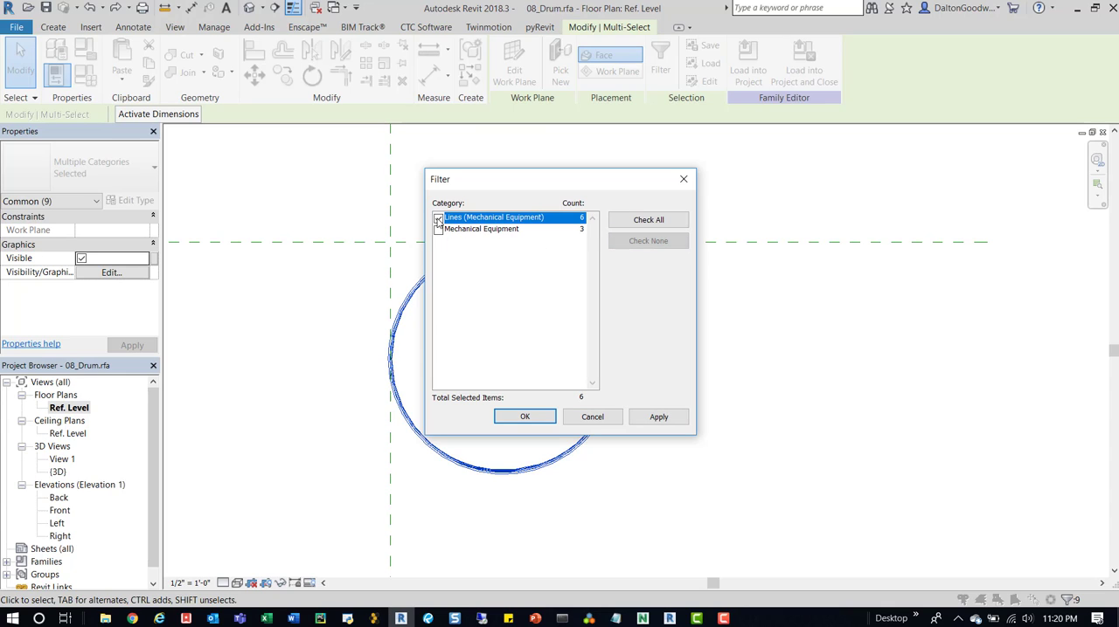
pyautogui.click(526, 416)
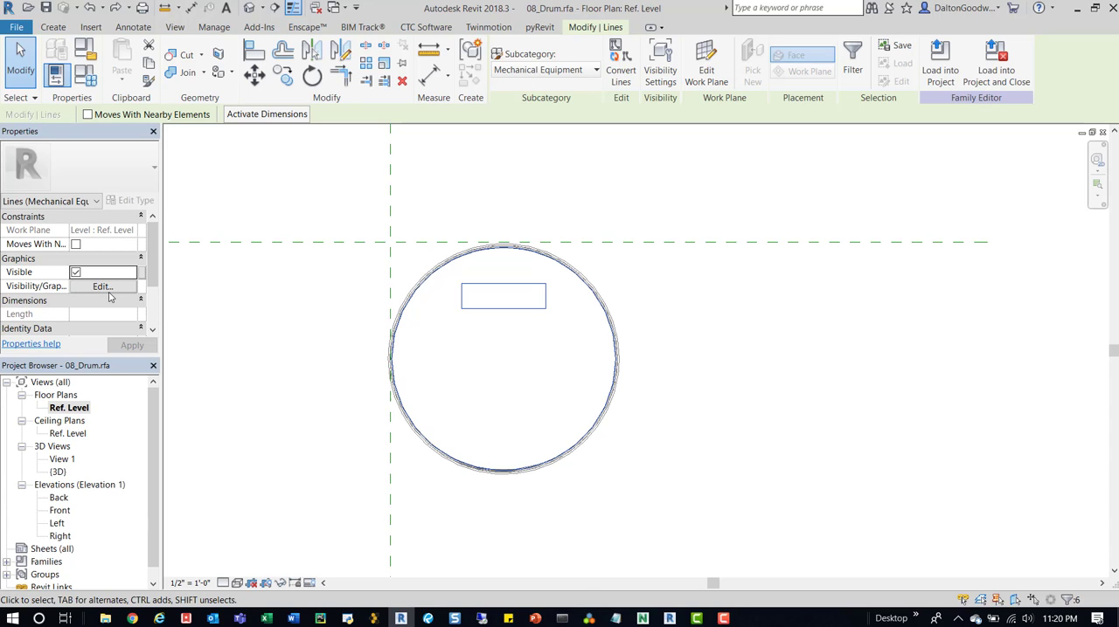
# - Restrict the selected lines' visibility to Plan/RCP by turning off Front/Back and Left/Right, keeping all detail levels enabled
pyautogui.click(103, 287)
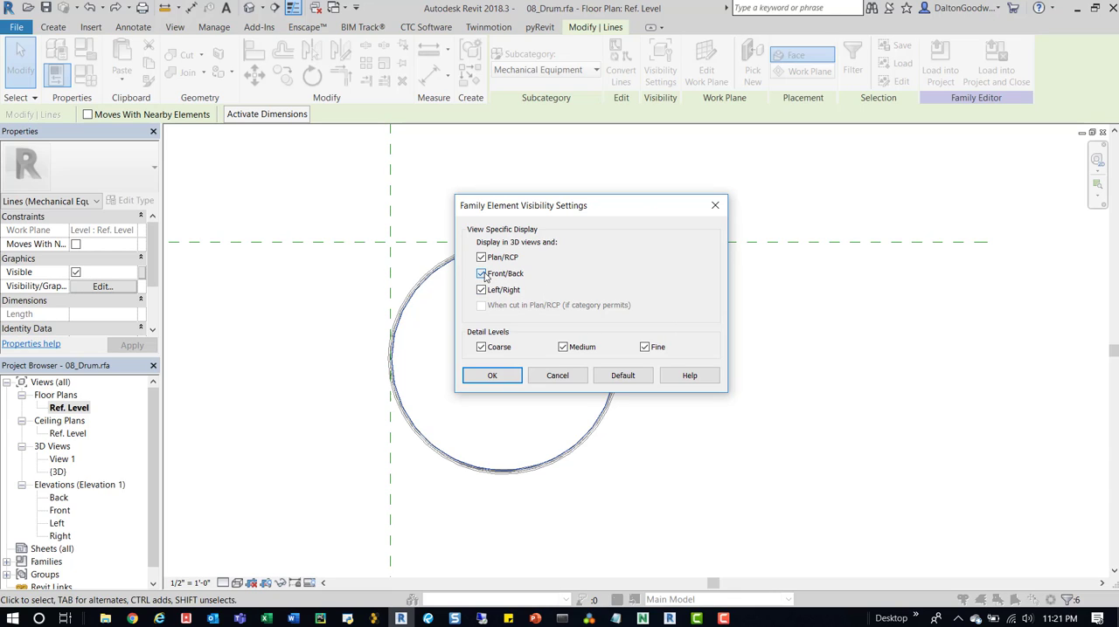
pyautogui.click(481, 274)
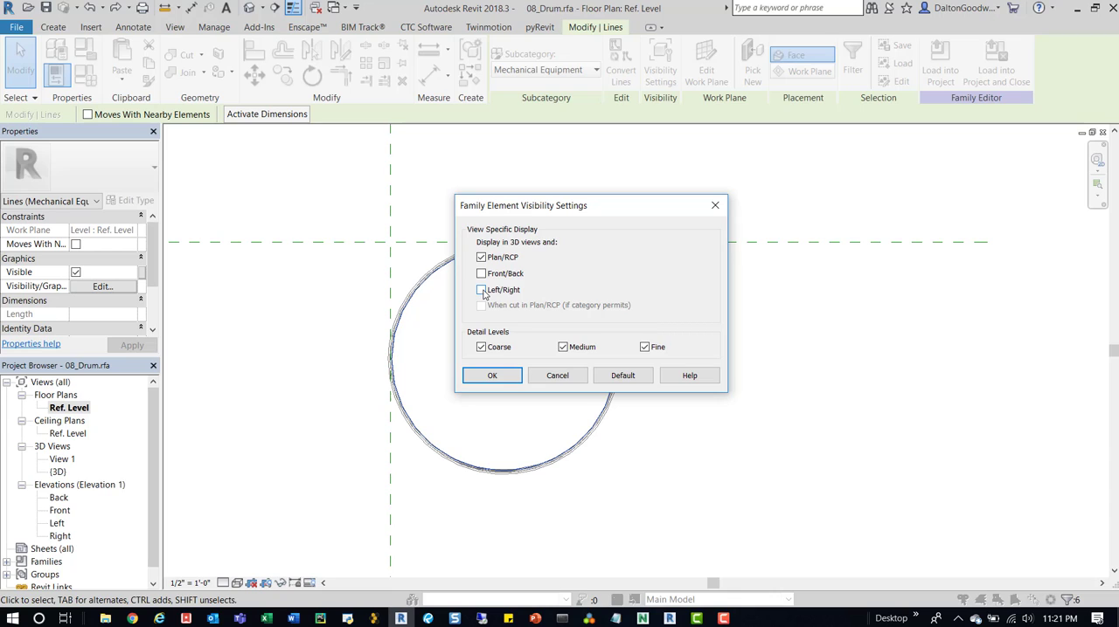
pyautogui.click(492, 376)
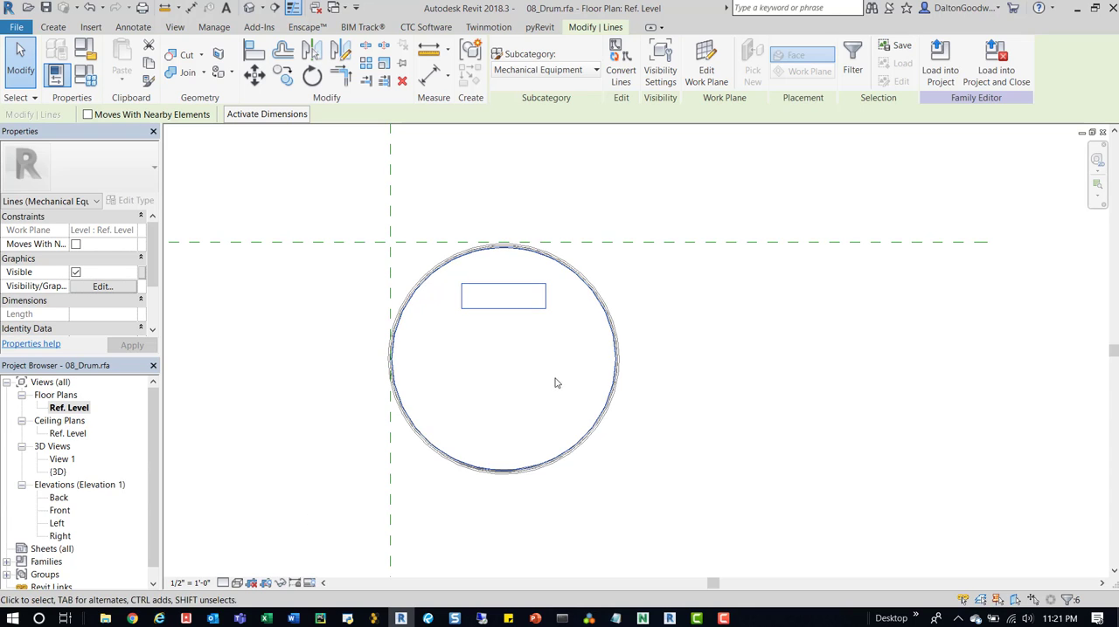
pyautogui.press('Escape')
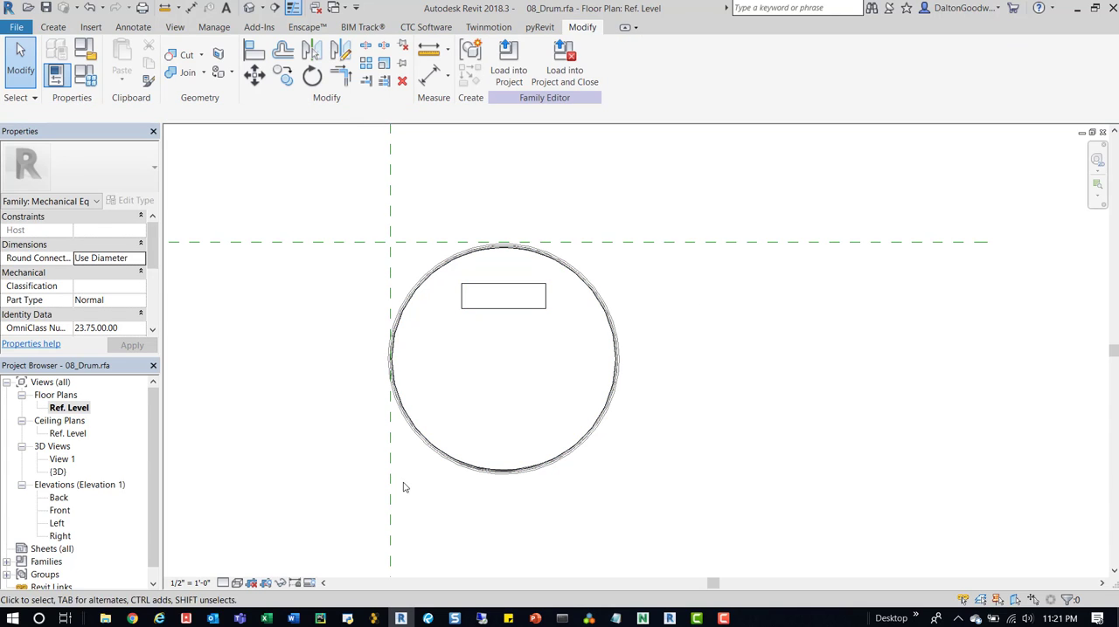
# - Check the drum's plan representation by turning Preview Visibility on and back off in the floor plan
pyautogui.scroll(5, 420, 253)
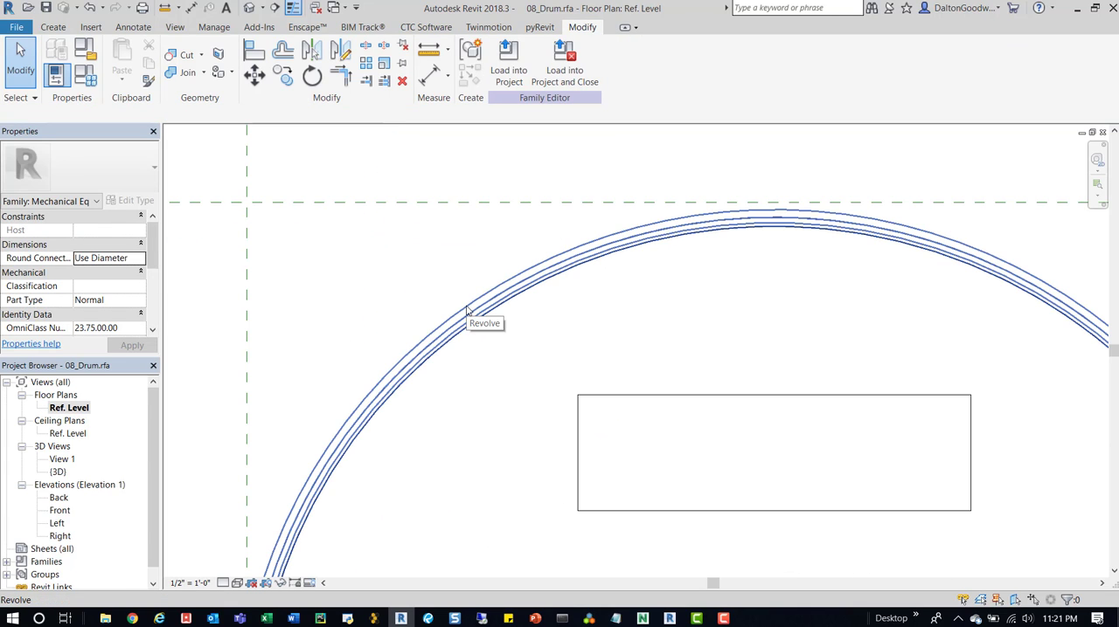
pyautogui.scroll(-5, 466, 310)
pyautogui.click(309, 583)
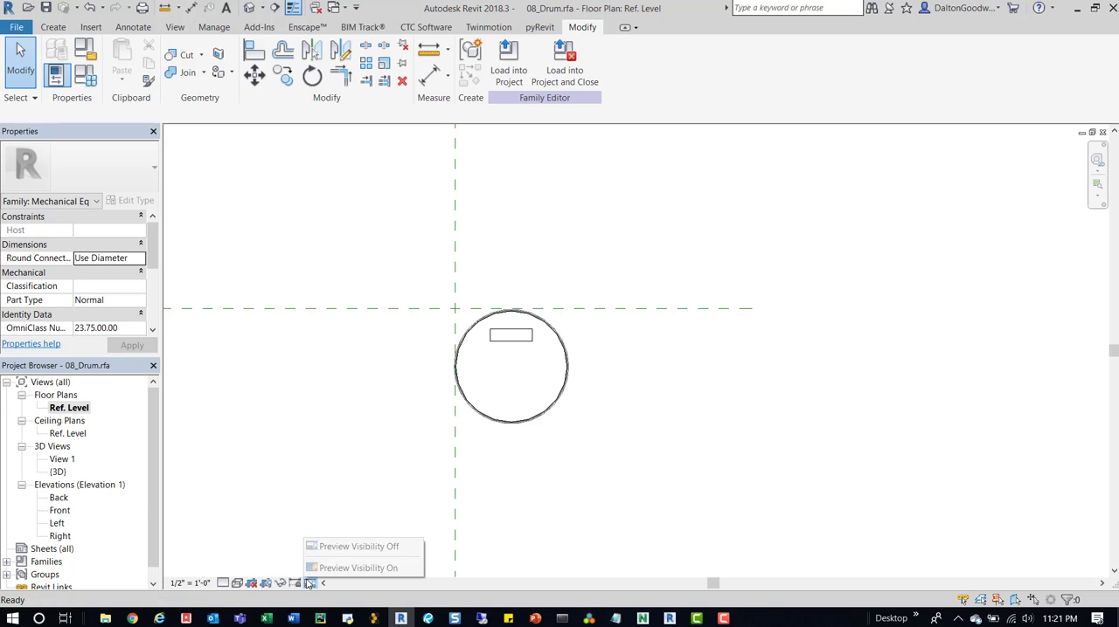
pyautogui.click(330, 570)
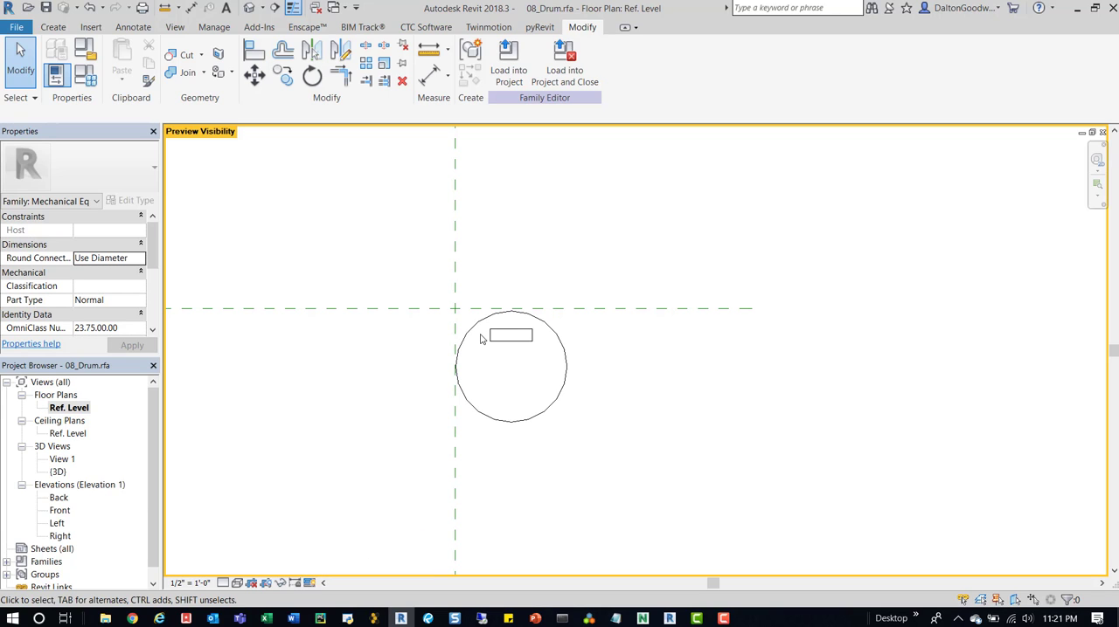
pyautogui.scroll(4, 525, 341)
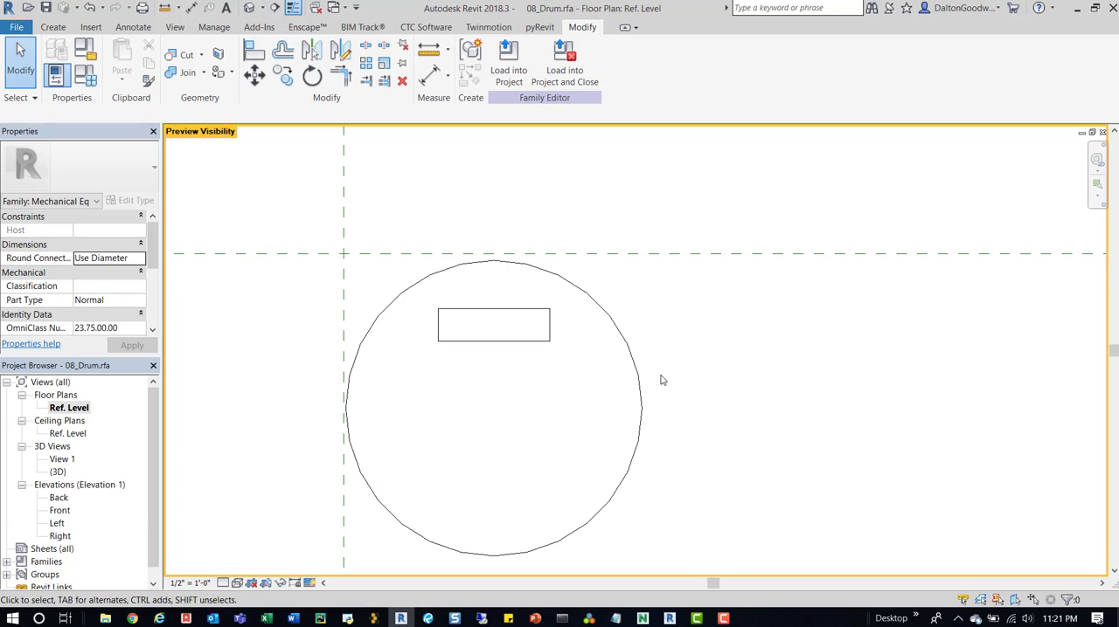
pyautogui.click(308, 589)
pyautogui.click(354, 548)
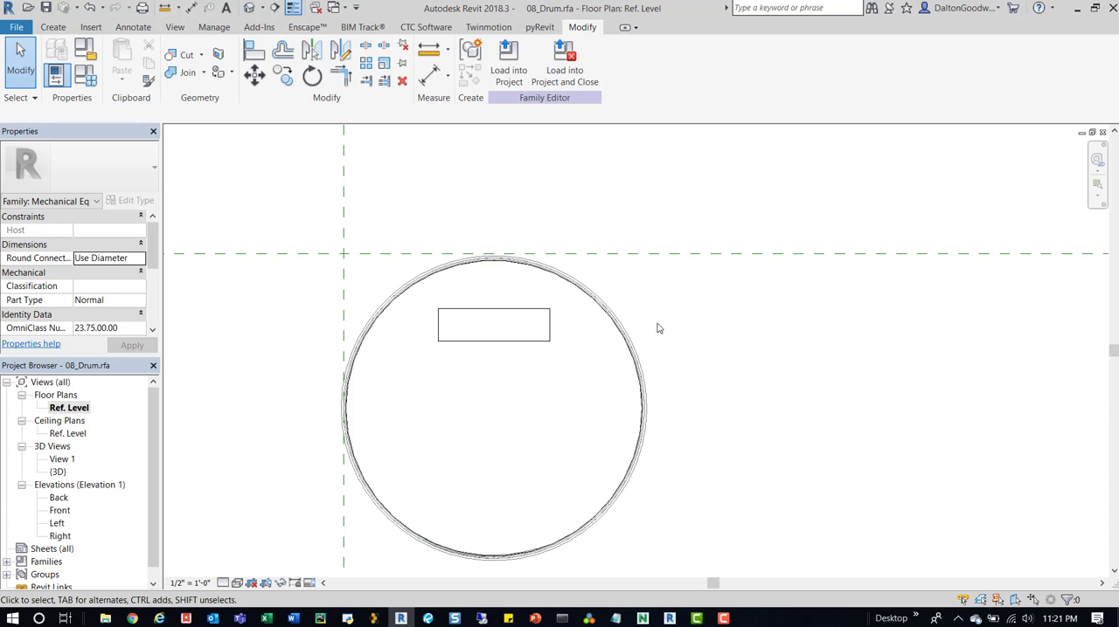
# - Open the default 3D view and check the drum's element visibility using Preview Visibility
pyautogui.scroll(-3, 700, 312)
pyautogui.click(249, 8)
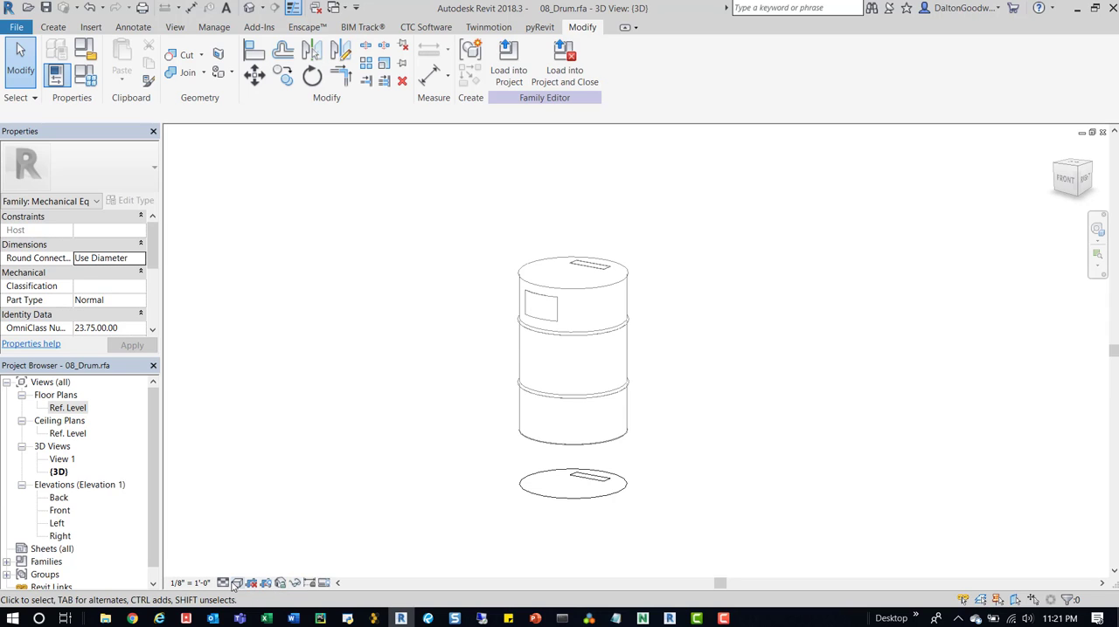
pyautogui.click(327, 583)
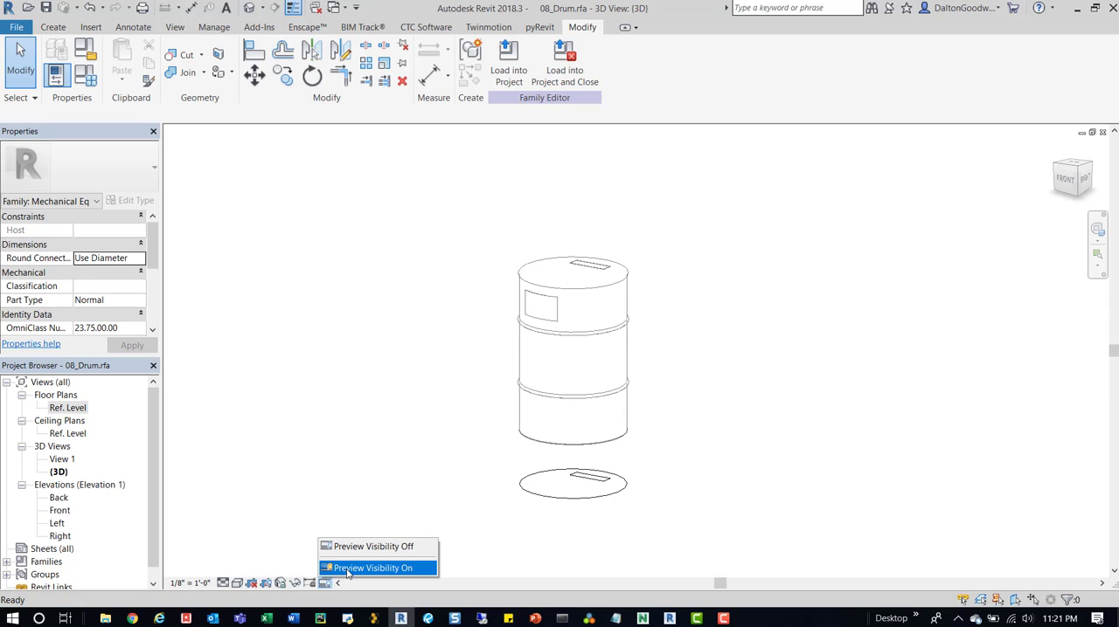
pyautogui.click(367, 568)
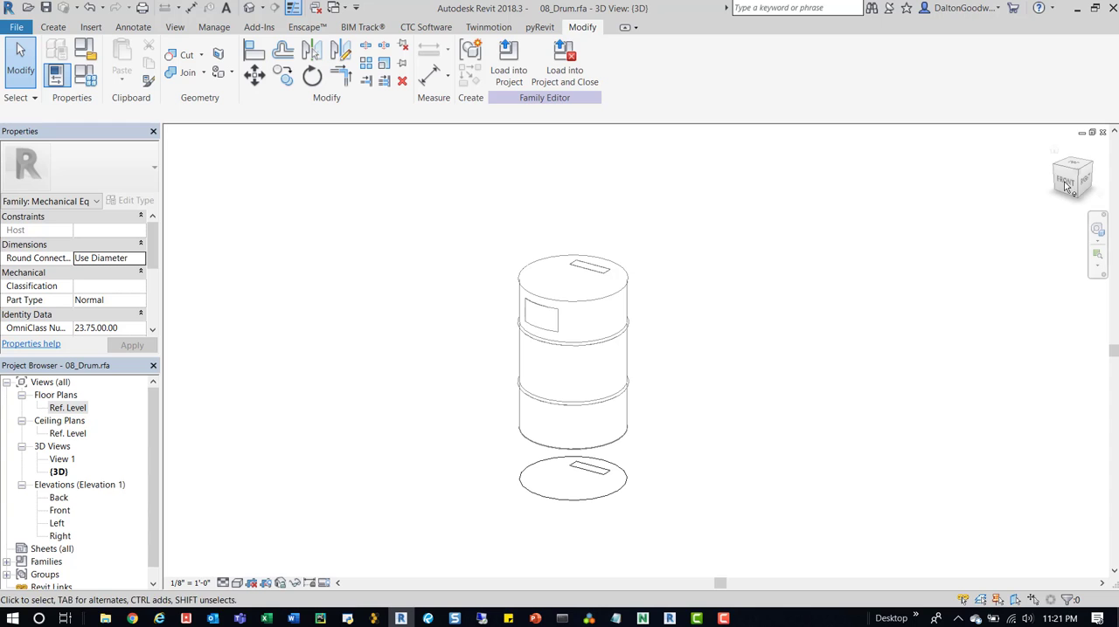
# - Return to the Ref. Level floor plan and frame the drum
pyautogui.doubleClick(77, 408)
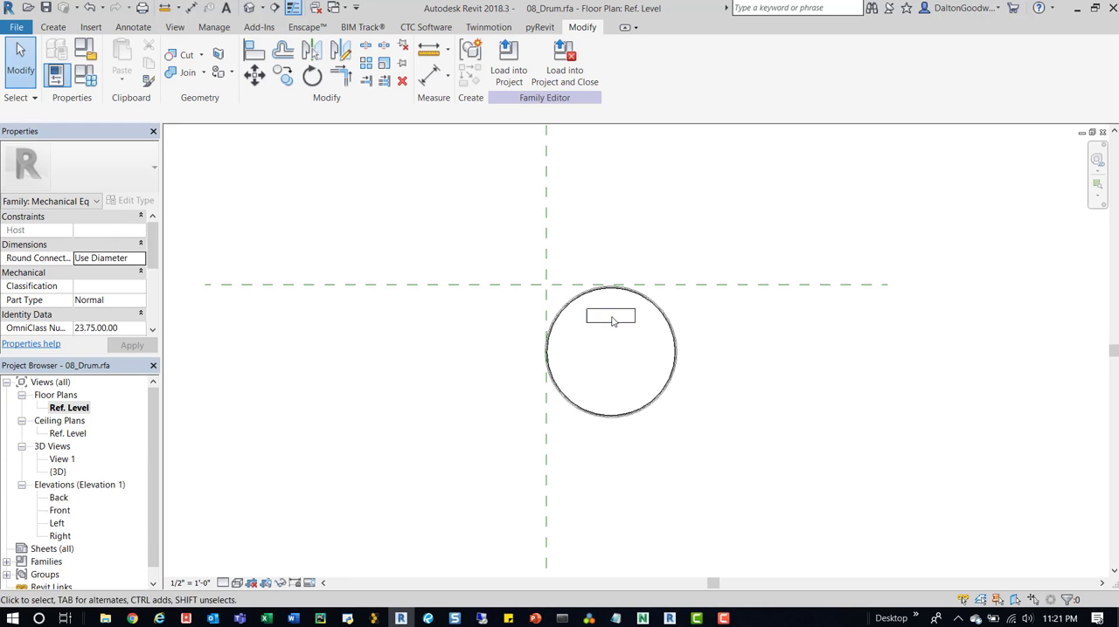
pyautogui.scroll(2, 644, 355)
pyautogui.moveTo(619, 351); pyautogui.dragTo(527, 398, button='middle')
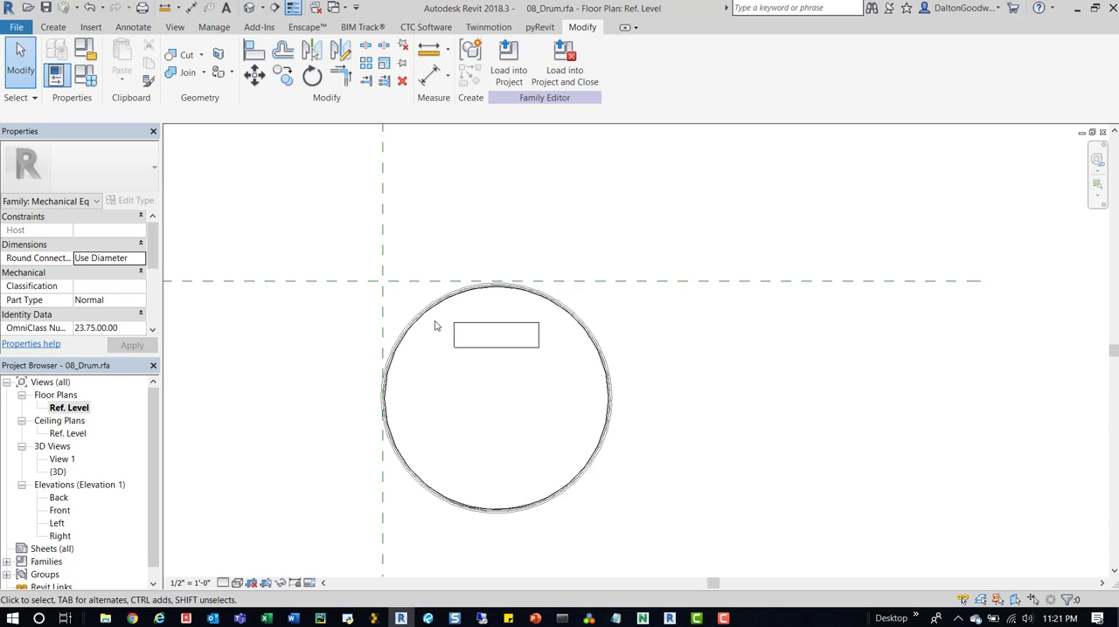
pyautogui.moveTo(290, 233); pyautogui.dragTo(724, 535)
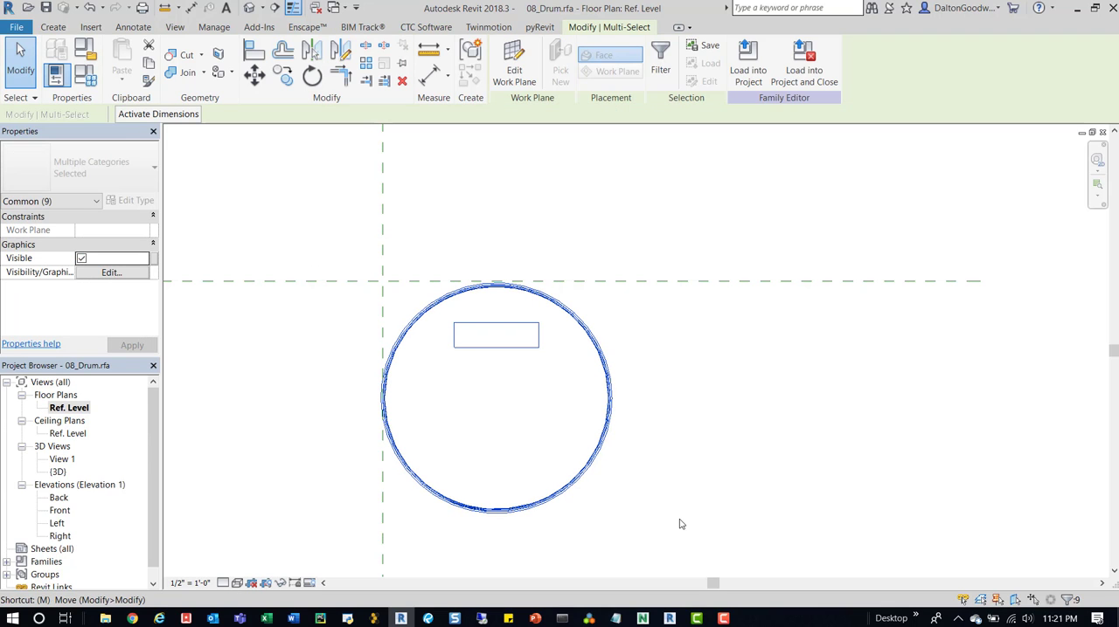
pyautogui.press('m')
pyautogui.press('v')
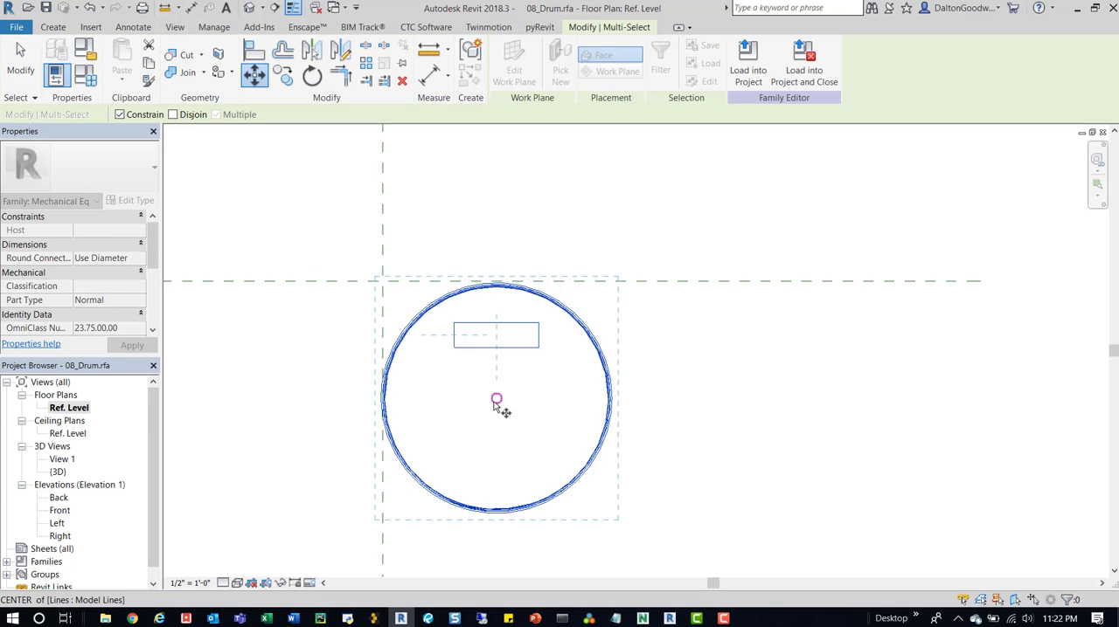
pyautogui.press('Escape')
pyautogui.press('Escape')
# - Select the drum's revolve in plan and examine its properties
pyautogui.click(565, 315)
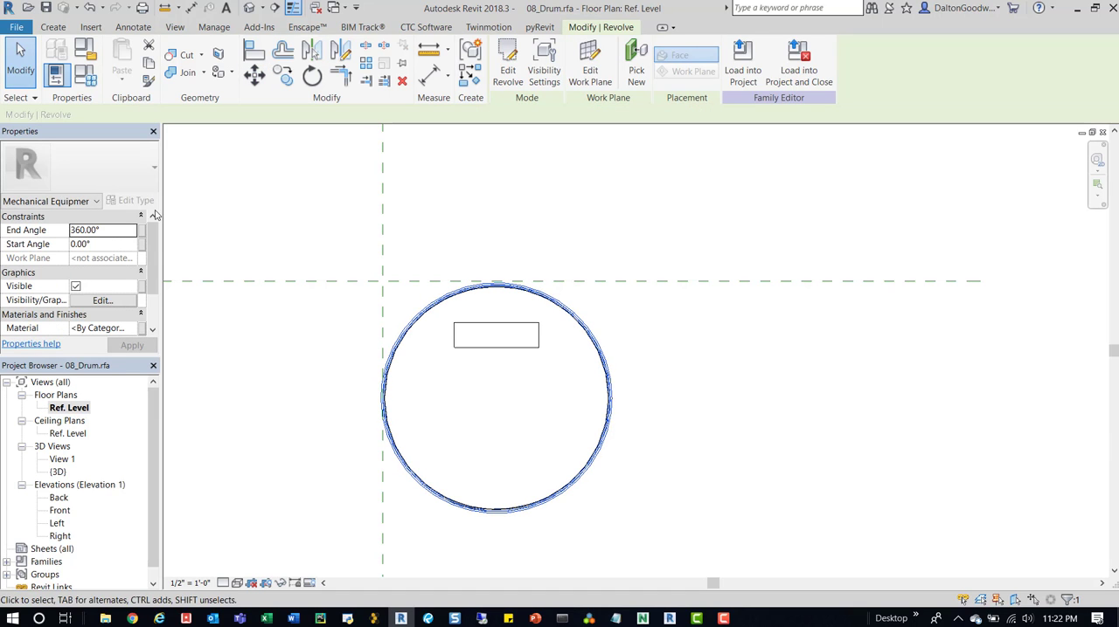
pyautogui.scroll(-3, 87, 275)
pyautogui.scroll(2, 328, 298)
pyautogui.scroll(2, 70, 282)
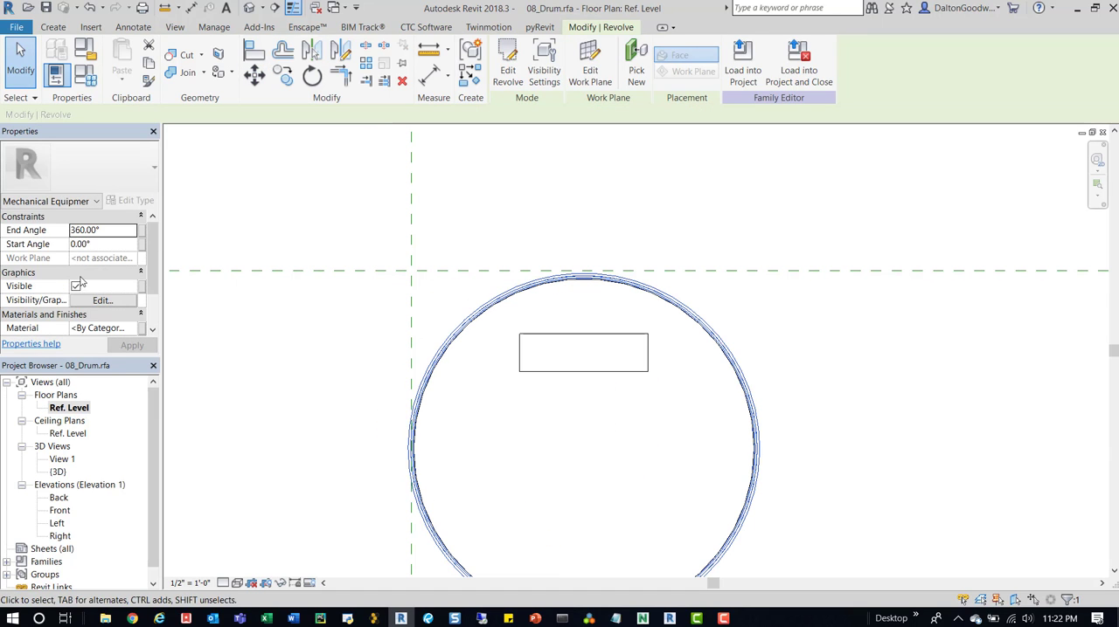
pyautogui.press('Escape')
# - Create a 1' 0" deep extrusion from a circle centred on the drum and matching its outer edge, about 11.45" in radius
pyautogui.moveTo(614, 327); pyautogui.dragTo(547, 288, button='middle')
pyautogui.scroll(-2, 547, 287)
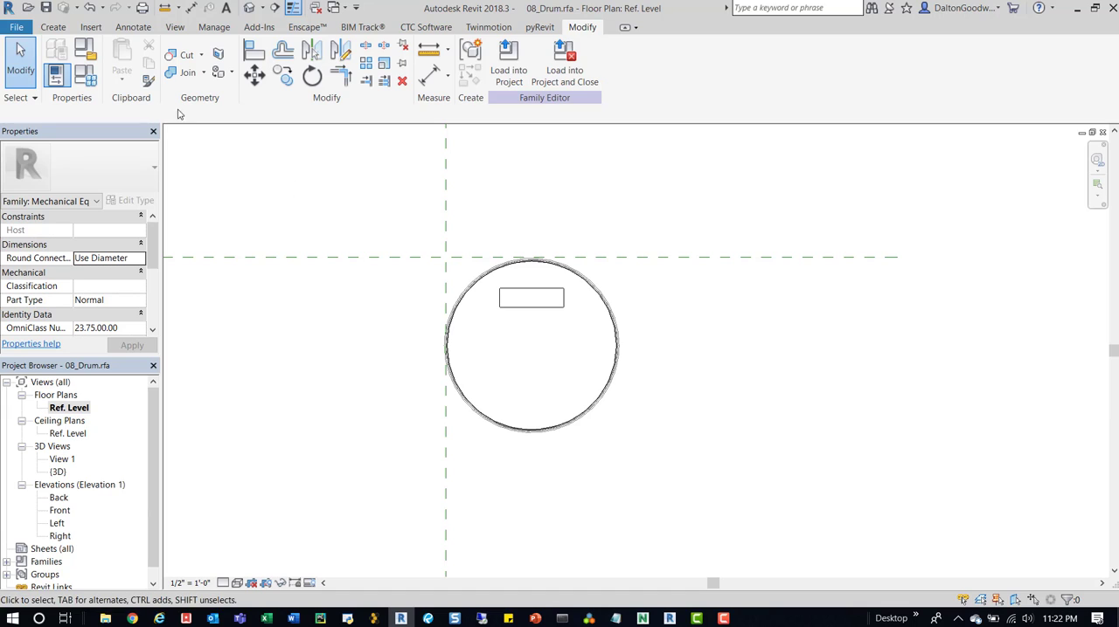
pyautogui.click(52, 27)
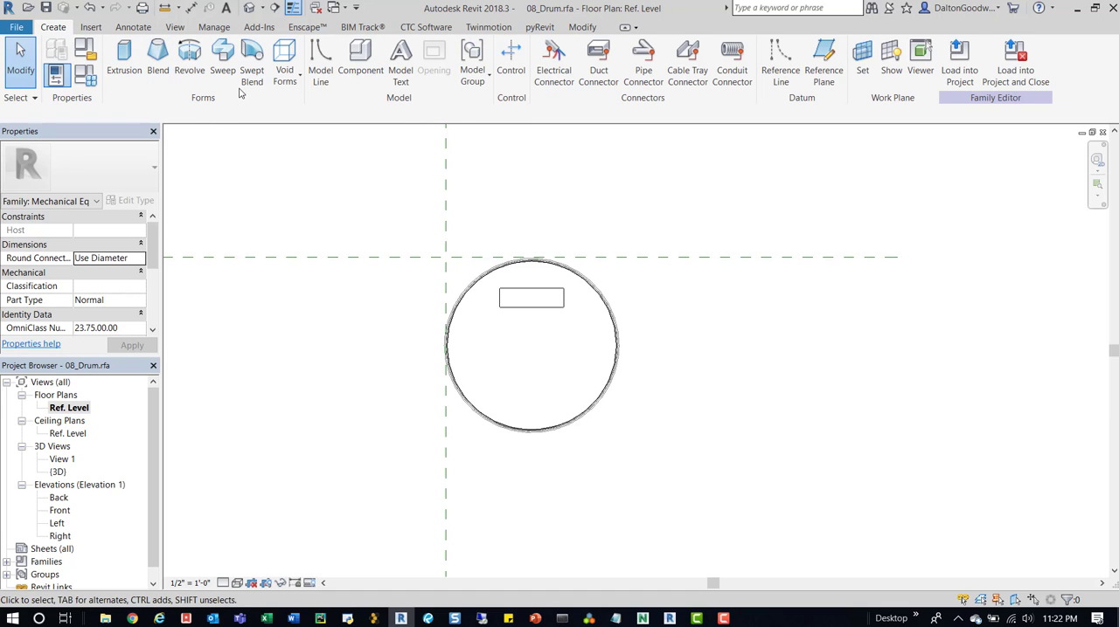
pyautogui.click(131, 68)
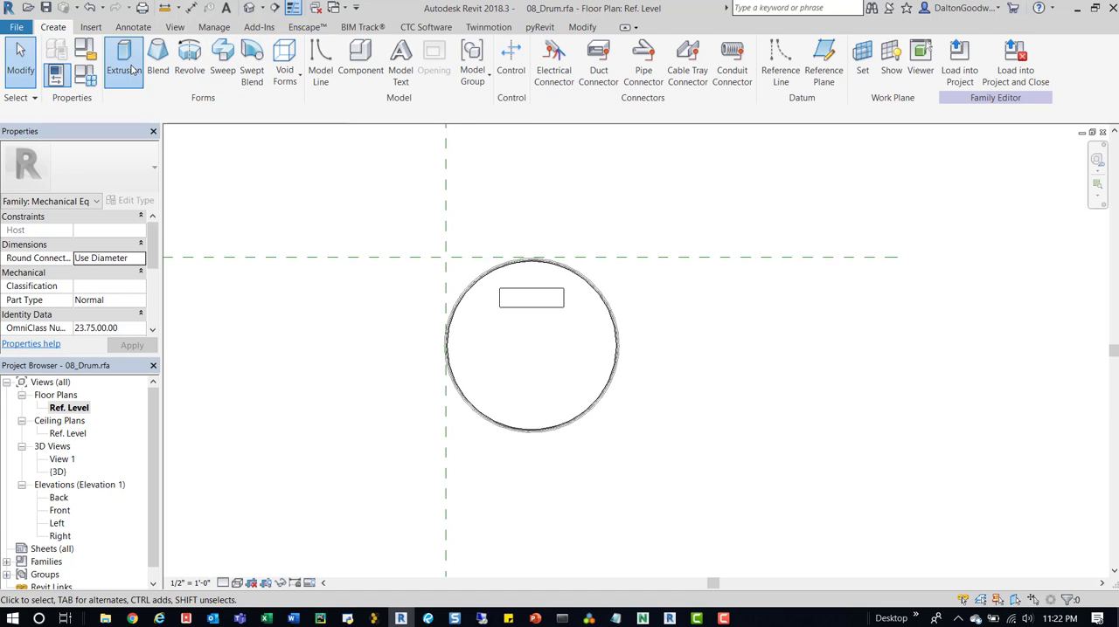
pyautogui.click(531, 345)
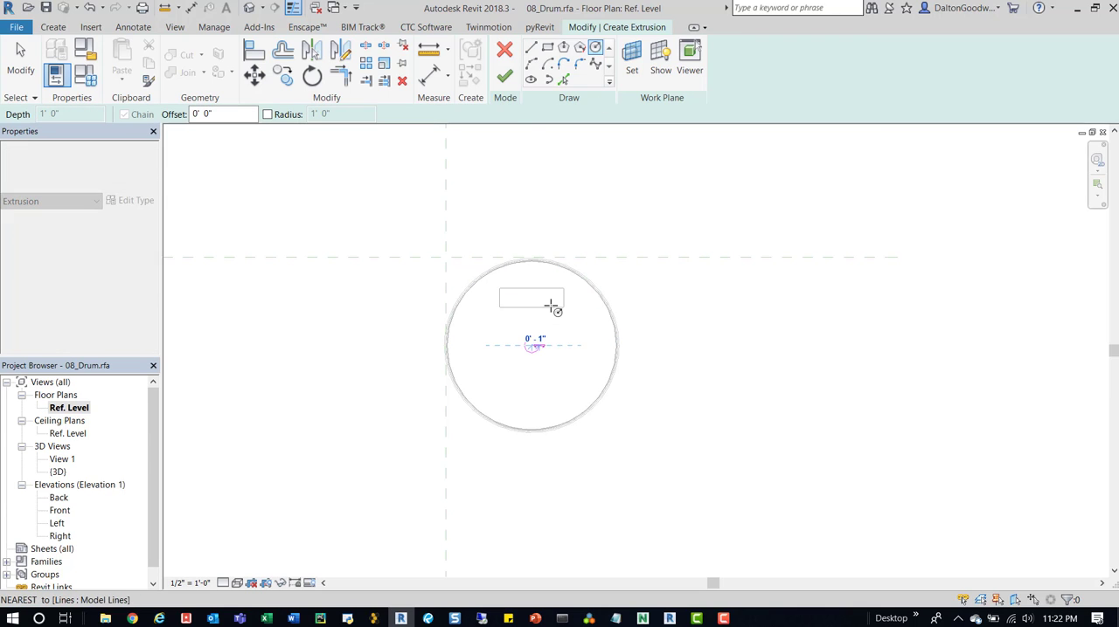
pyautogui.click(533, 260)
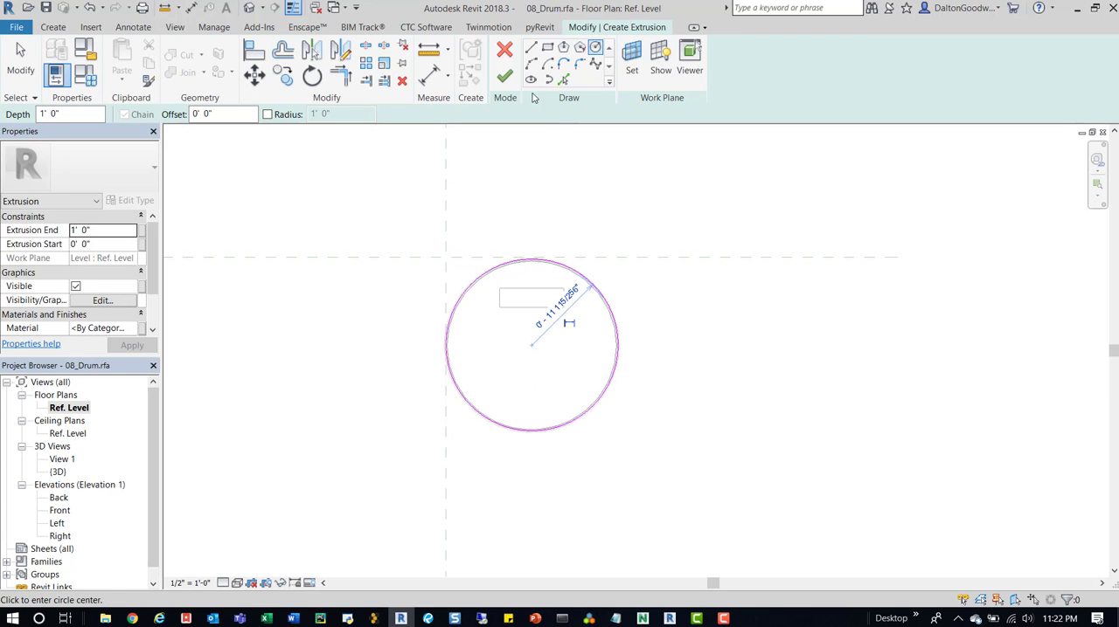
pyautogui.click(505, 76)
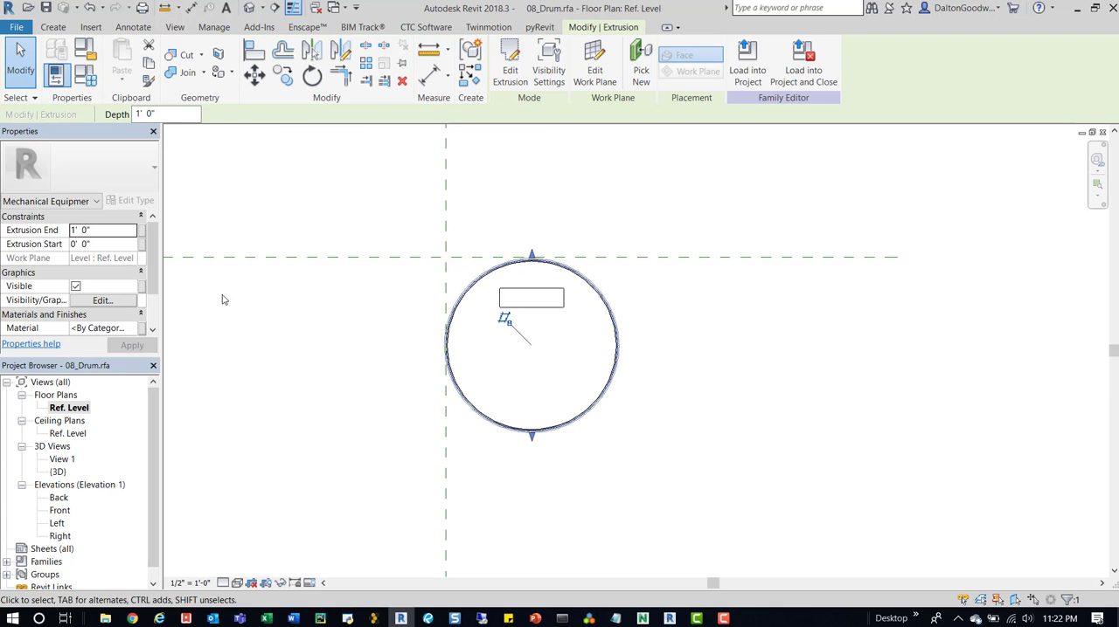
# - In the default 3D view, stretch the new extrusion to span from the drum's base to its top, ending at 3' 9 11/16"
pyautogui.click(250, 8)
pyautogui.click(593, 481)
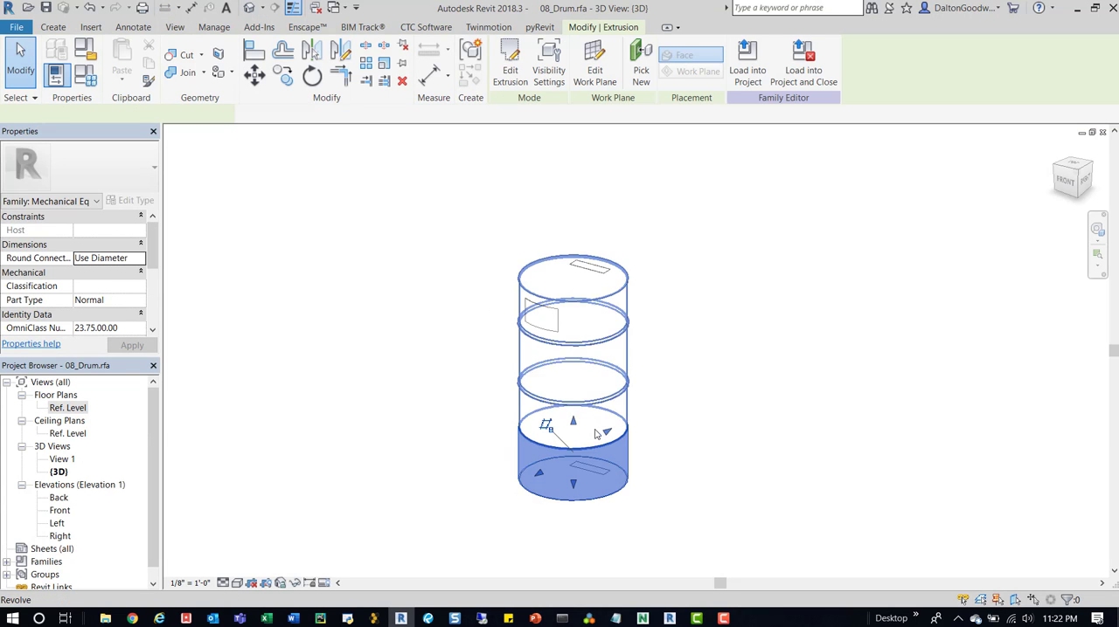
pyautogui.moveTo(575, 491); pyautogui.dragTo(573, 281)
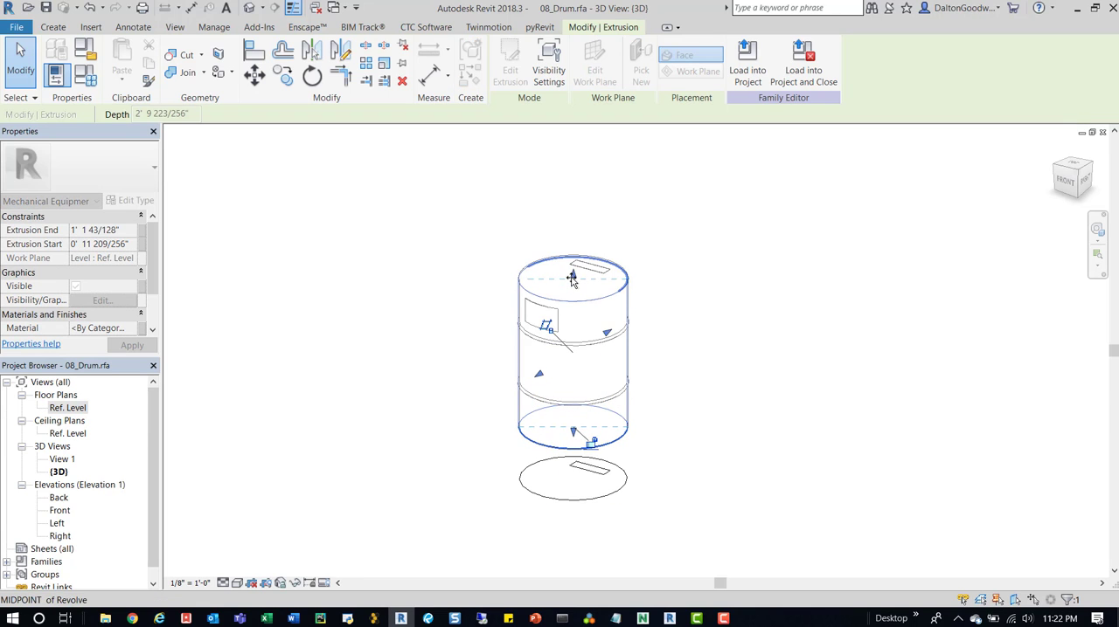
pyautogui.click(689, 215)
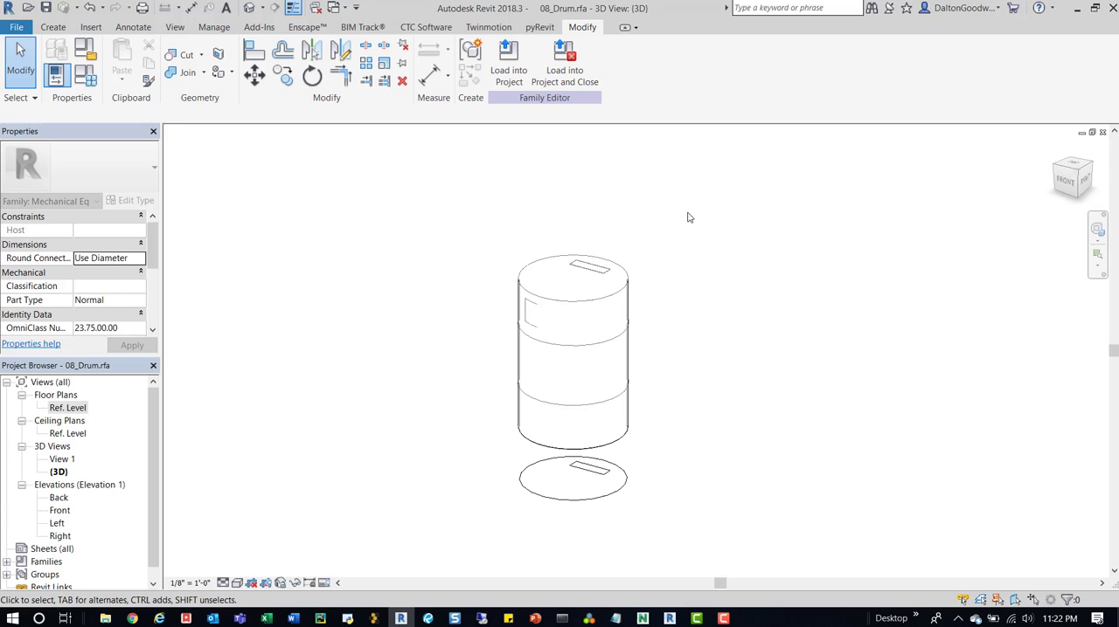
# - Set the cylinder extrusion's visibility to exclude Plan/RCP and the Fine detail level, keeping Front/Back, Left/Right, Coarse and Medium
pyautogui.click(627, 330)
pyautogui.click(102, 300)
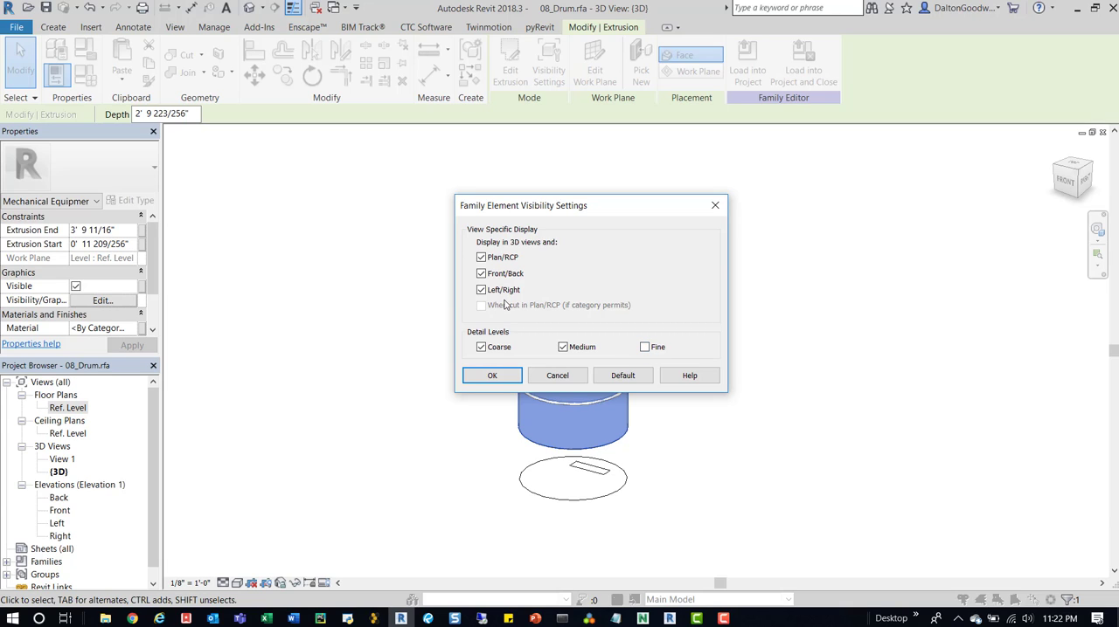
pyautogui.click(492, 374)
pyautogui.click(712, 281)
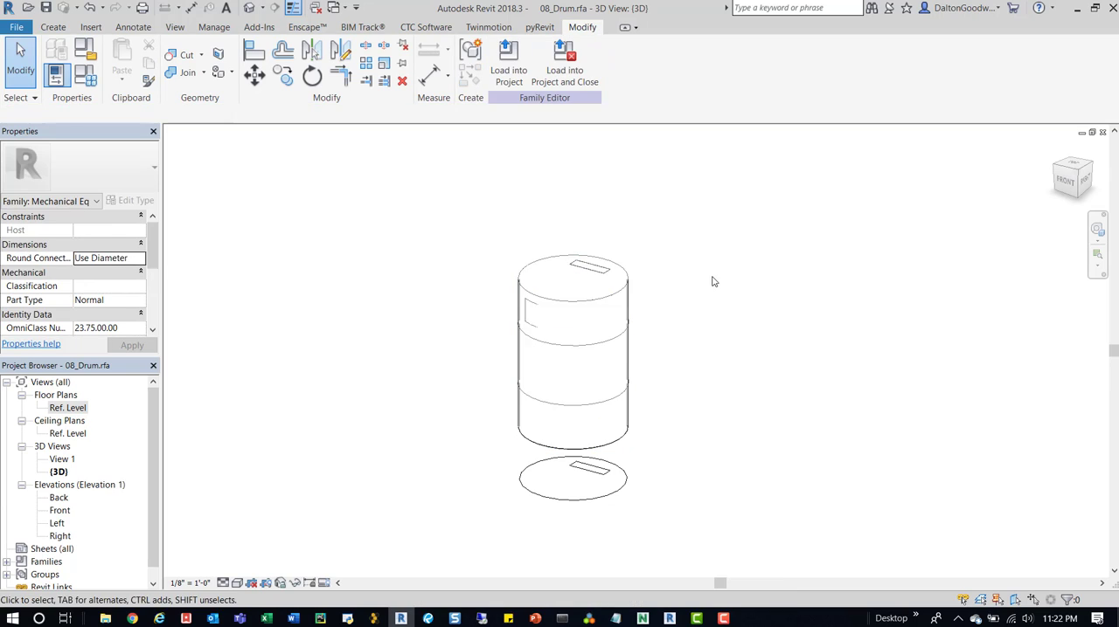
# - Turn on Preview Visibility in the 3D view and compare the drum at Coarse and Fine detail, finishing at Coarse
pyautogui.click(325, 584)
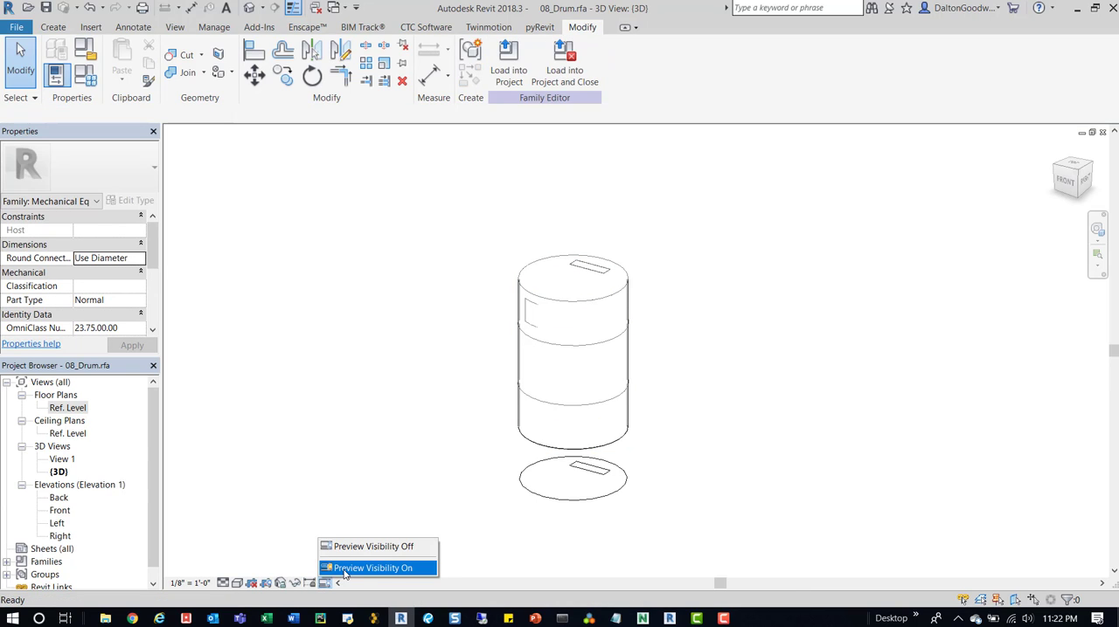
pyautogui.click(372, 569)
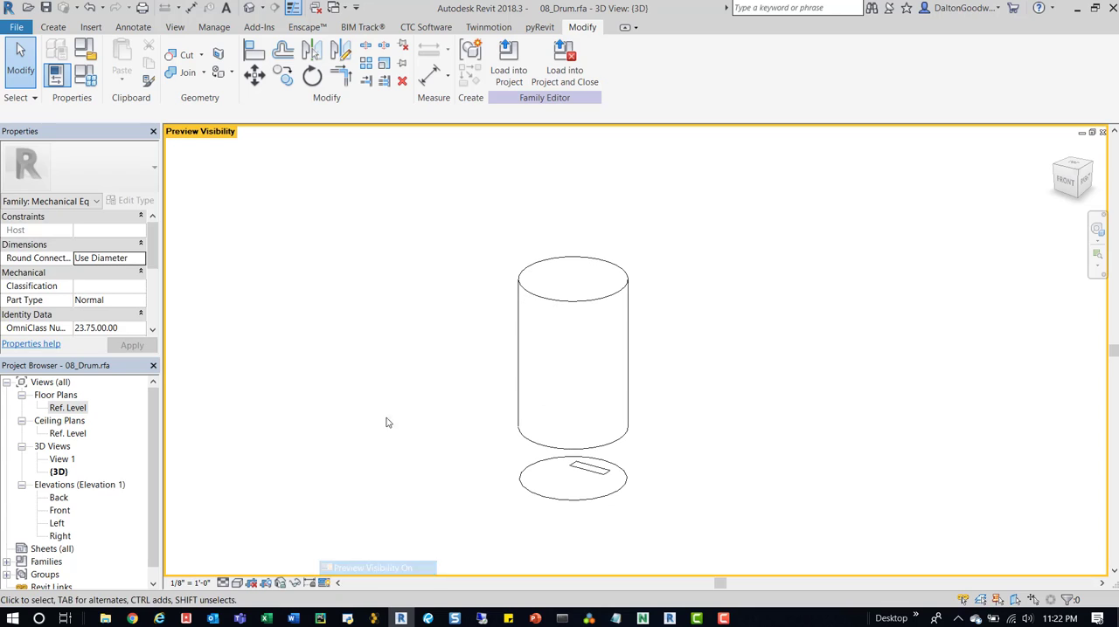
pyautogui.click(223, 583)
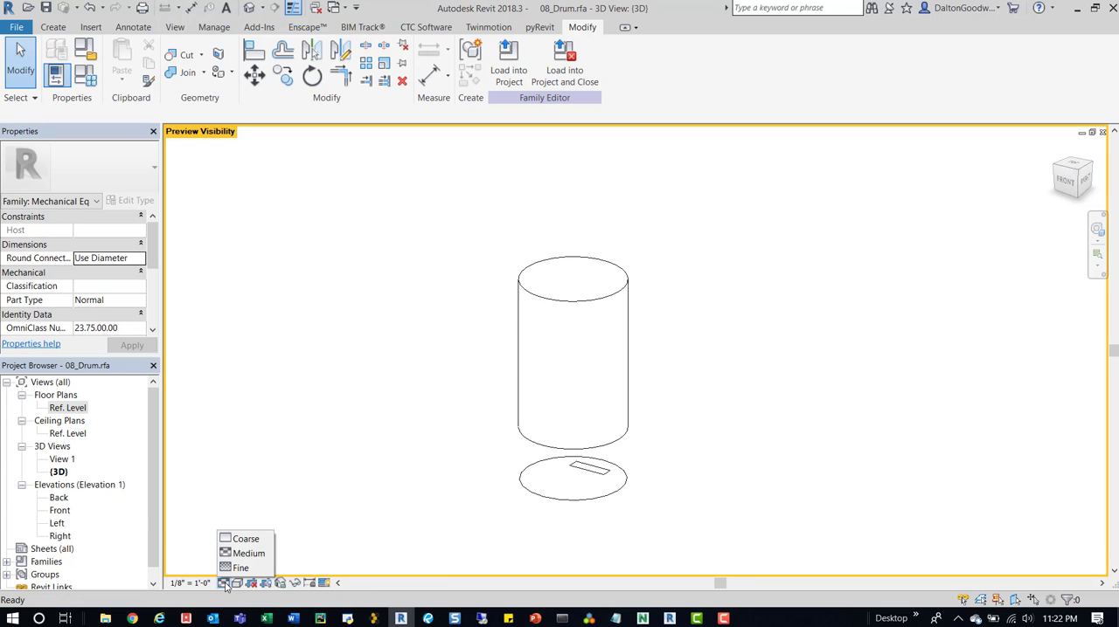
pyautogui.click(247, 538)
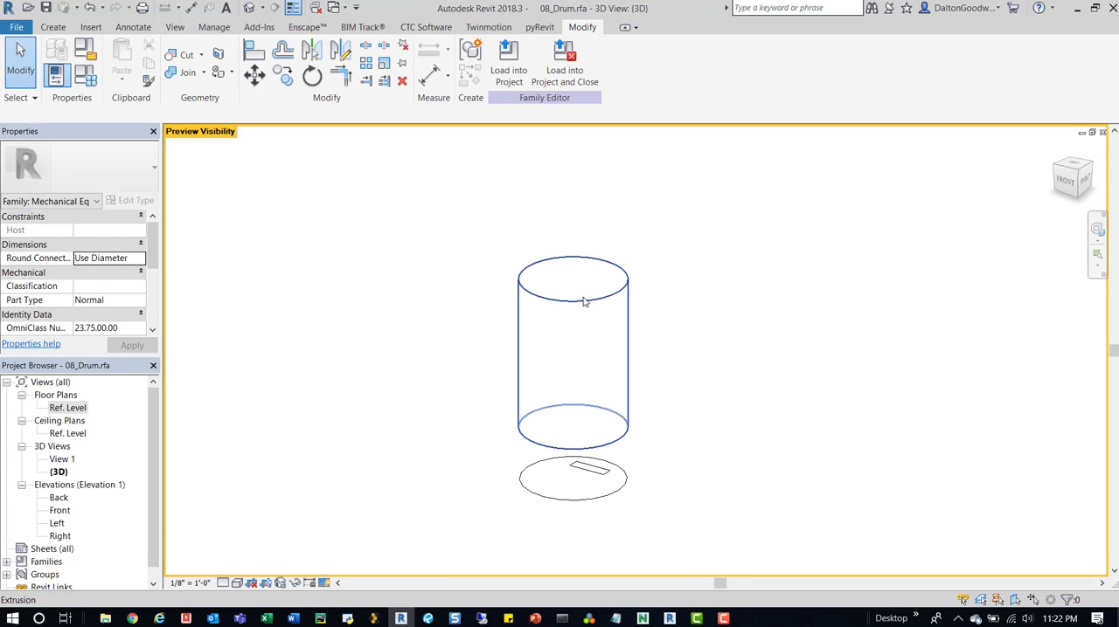
pyautogui.click(223, 583)
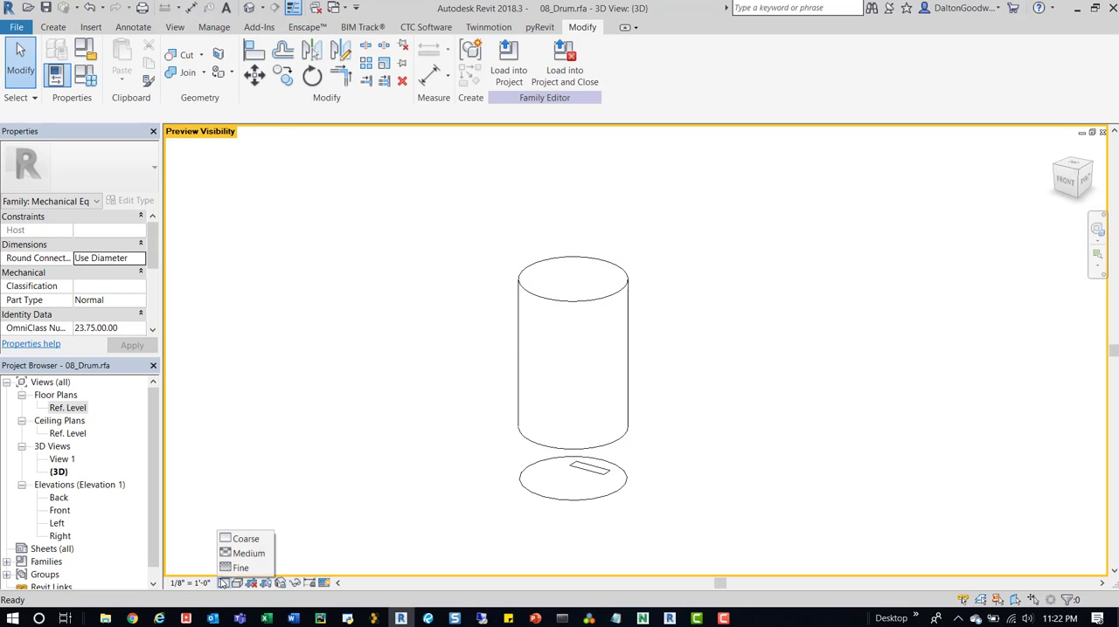
pyautogui.click(236, 568)
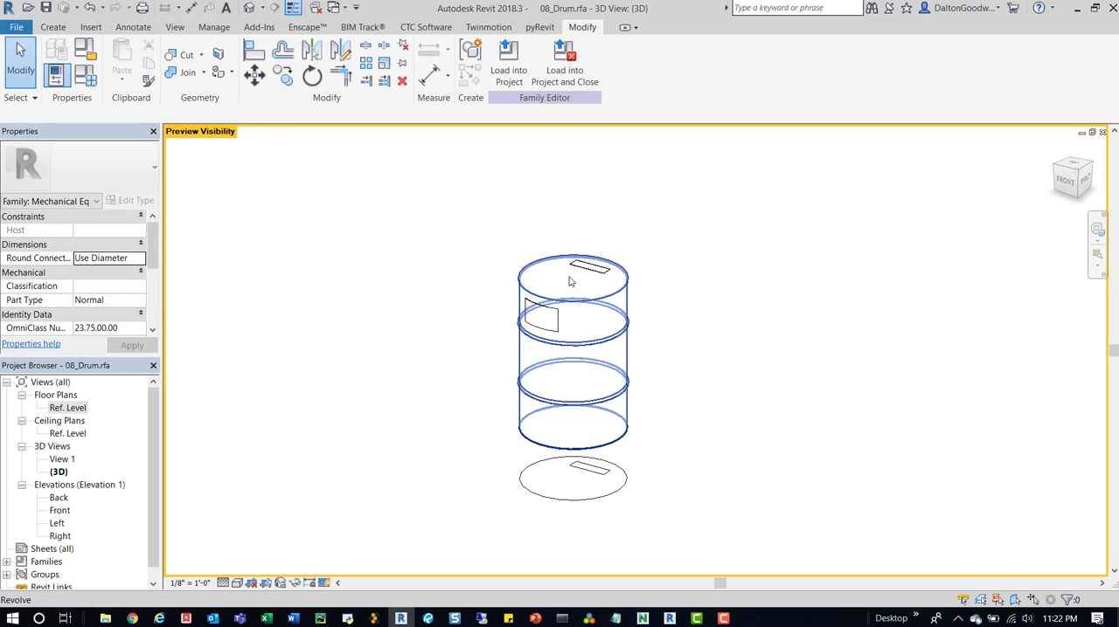
pyautogui.click(223, 583)
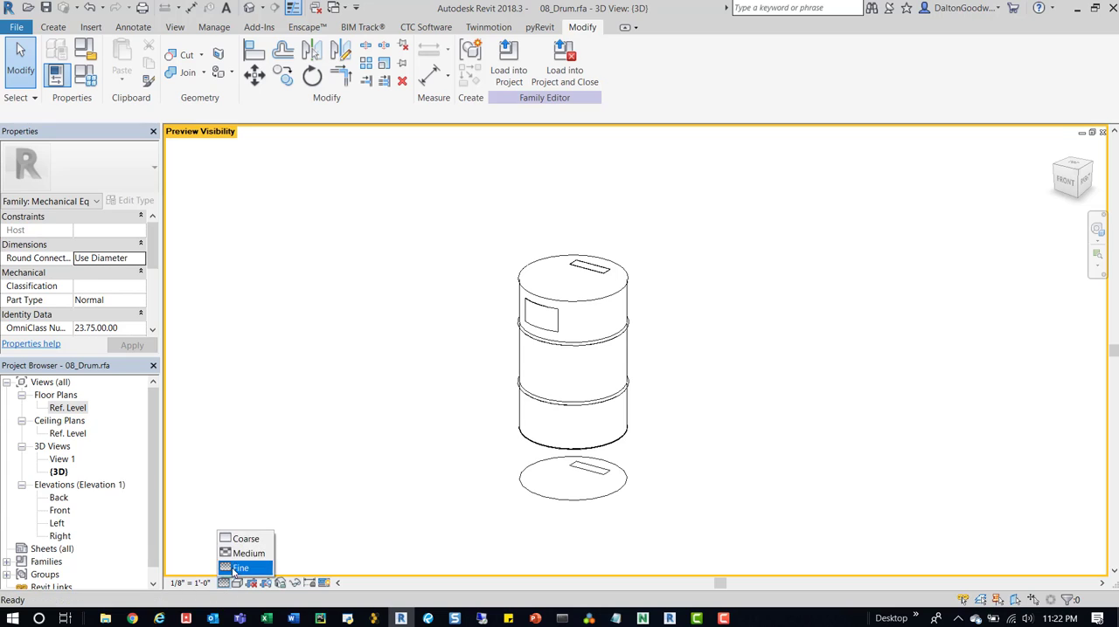
pyautogui.click(243, 538)
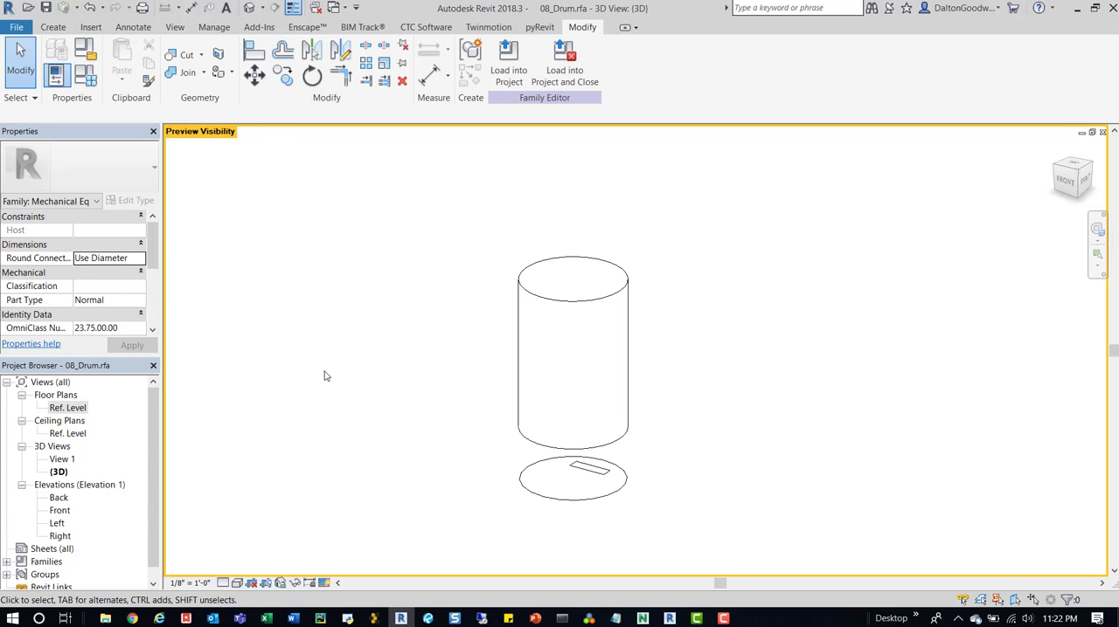